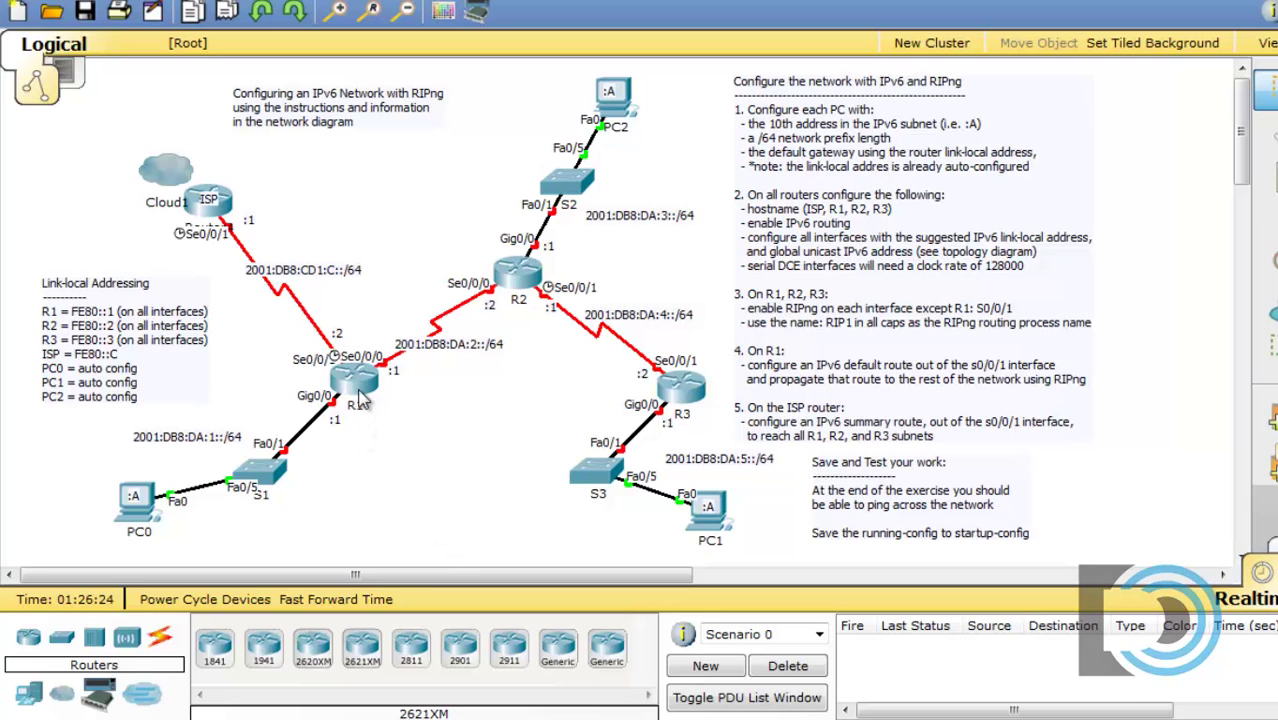
# - Open router R1's command line interface in an enlarged window and start the console session
pyautogui.click(355, 378)
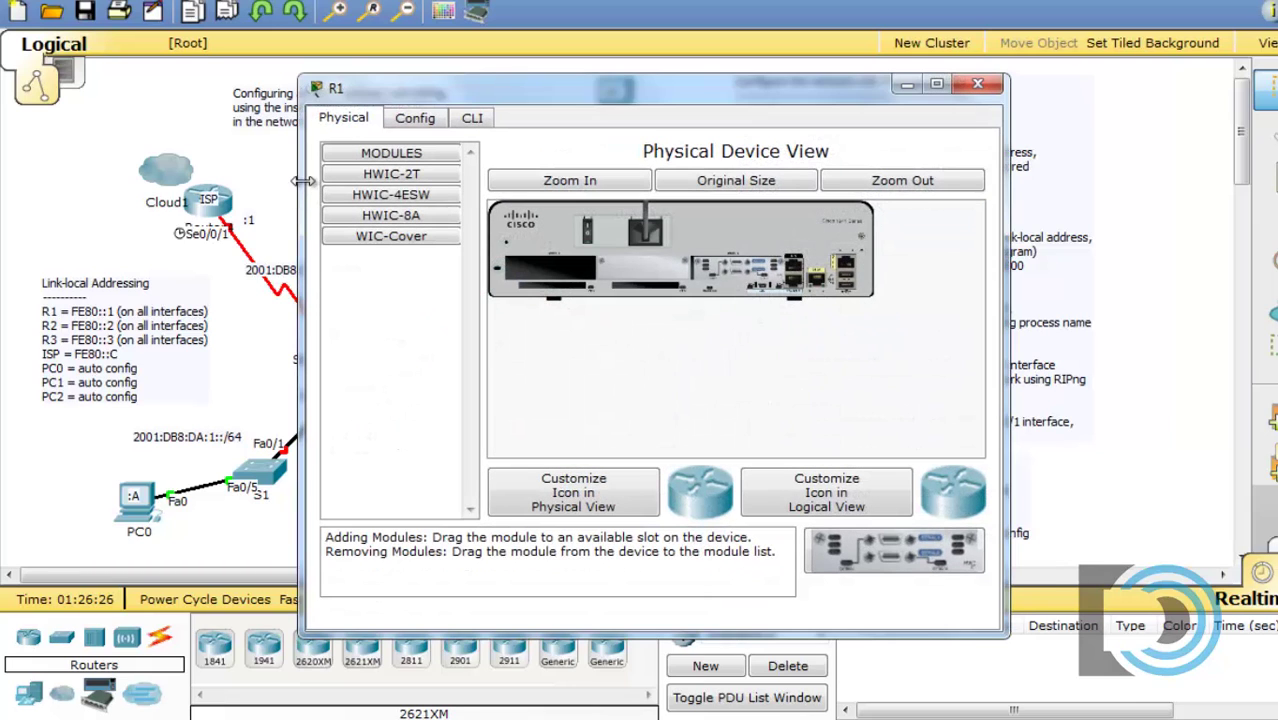
pyautogui.moveTo(299, 190); pyautogui.dragTo(70, 212)
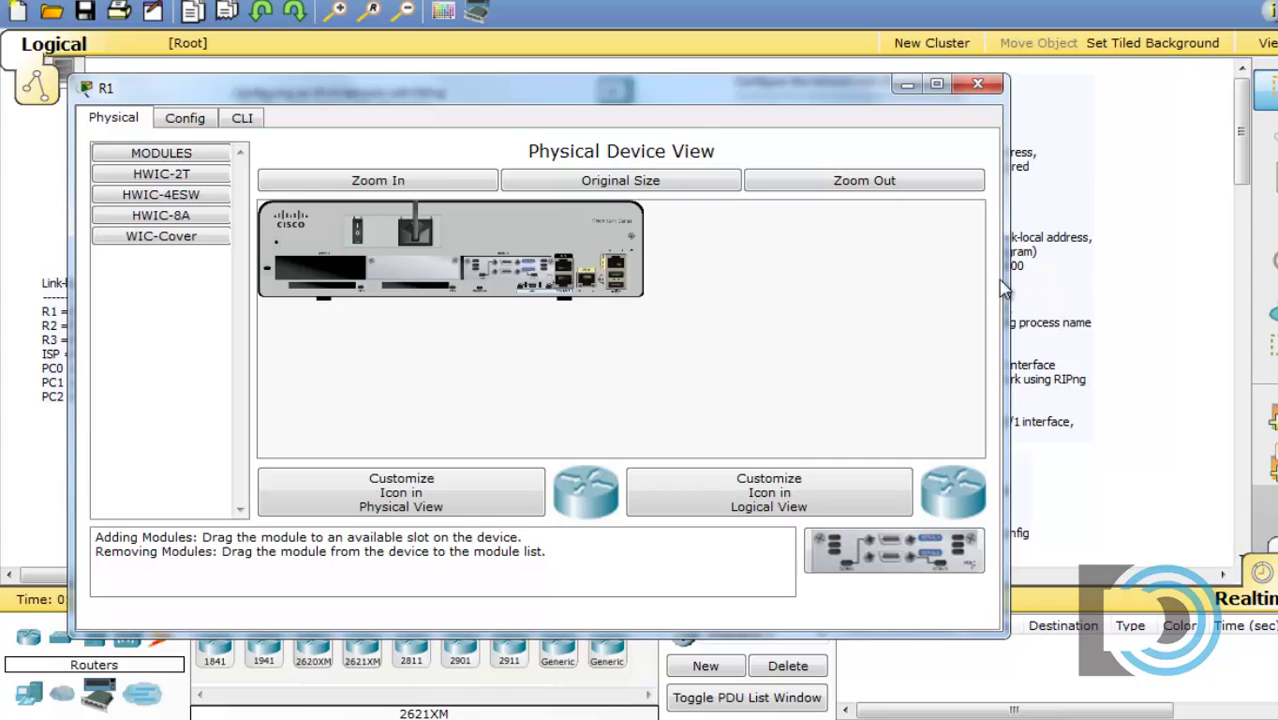
pyautogui.moveTo(1005, 289); pyautogui.dragTo(1100, 289)
pyautogui.moveTo(835, 95); pyautogui.dragTo(858, 8)
pyautogui.moveTo(673, 518); pyautogui.dragTo(660, 665)
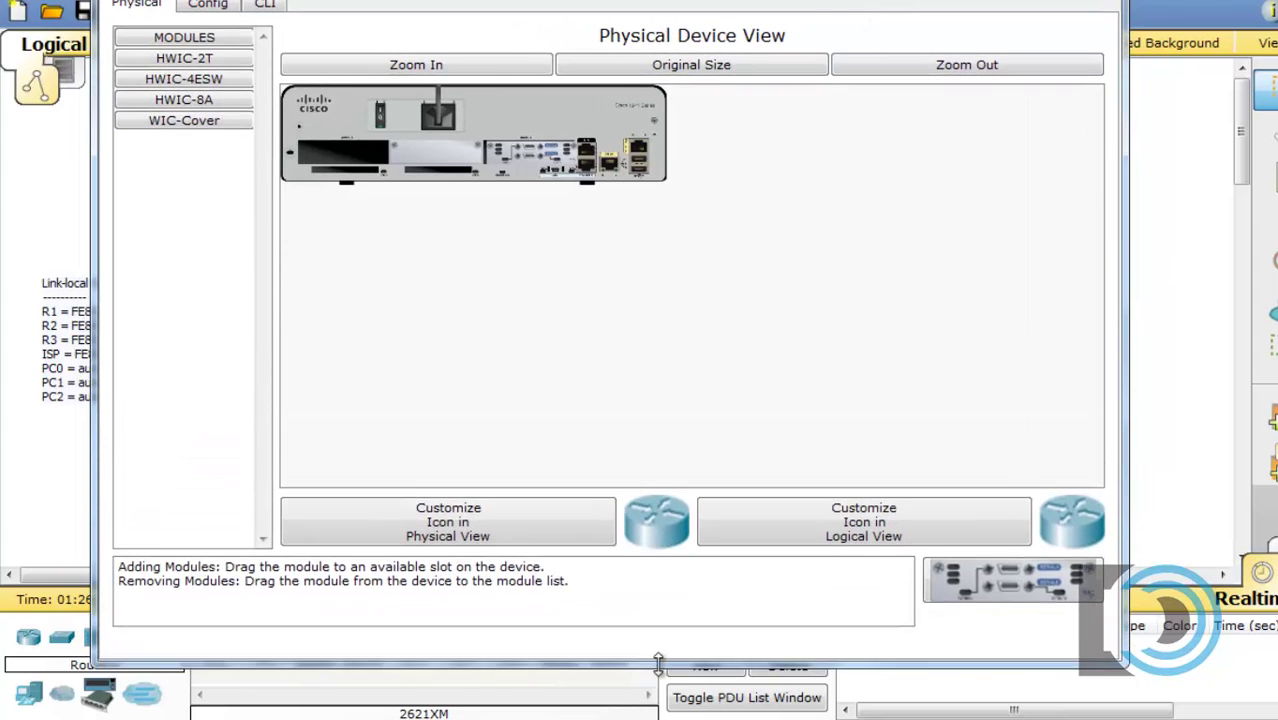
pyautogui.click(265, 7)
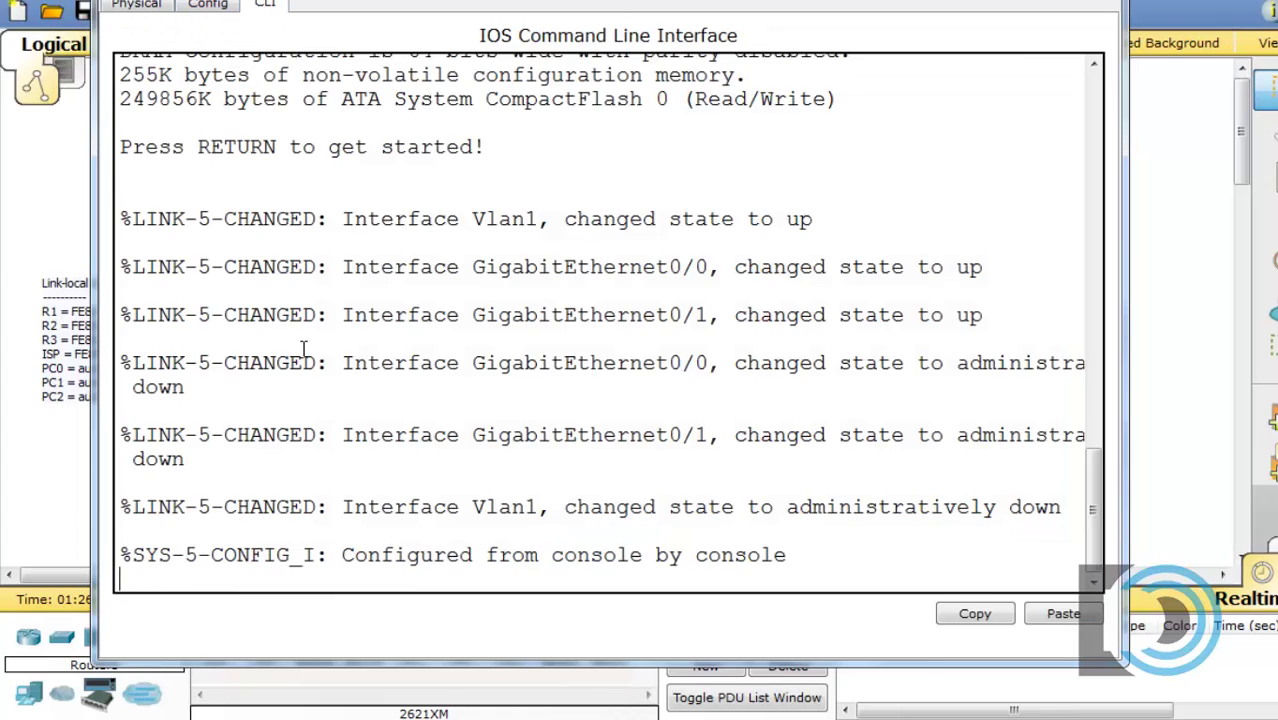
pyautogui.press('Return')
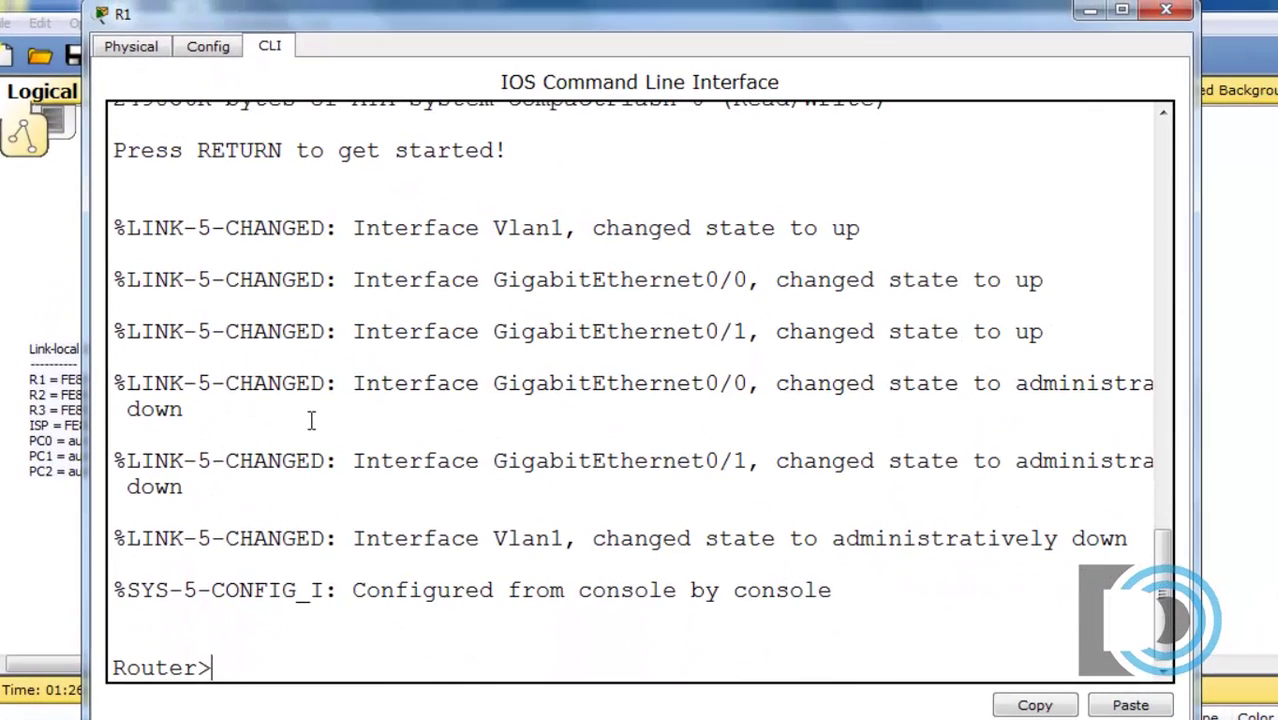
# - Enter global configuration mode from privileged mode and set the router's hostname to R1
pyautogui.write('en')
pyautogui.press('Return')
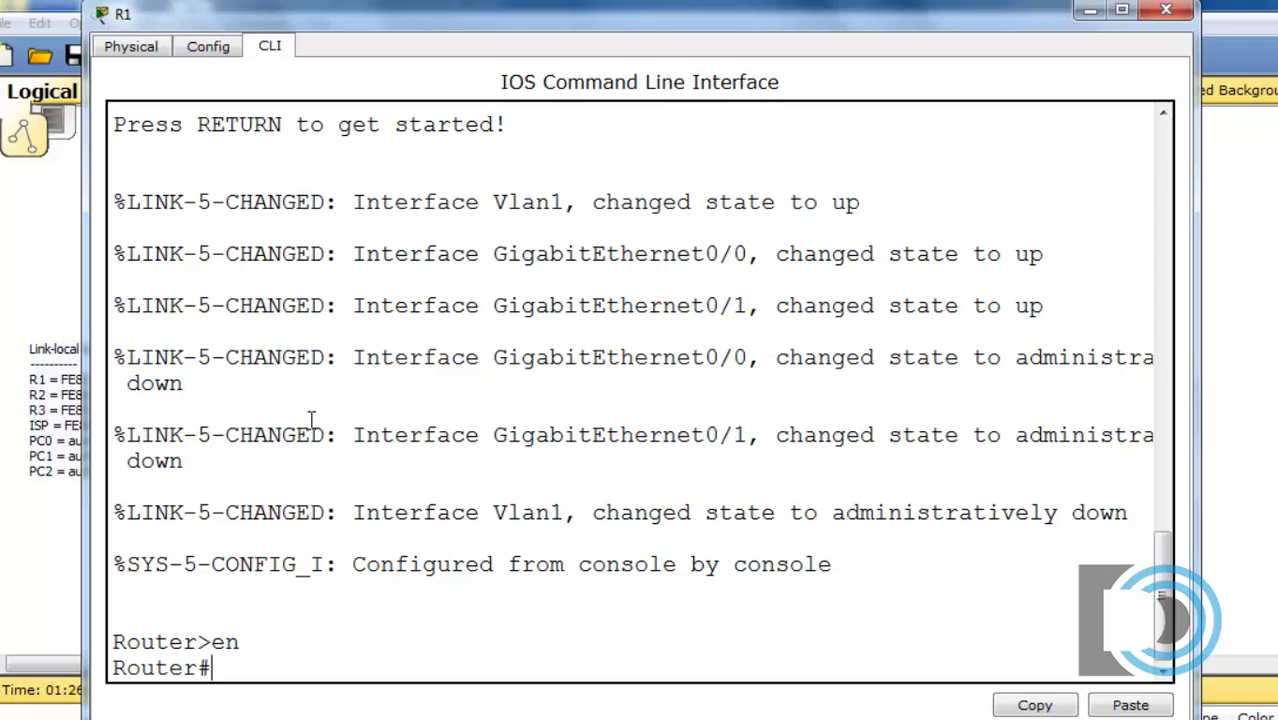
pyautogui.write('conf')
pyautogui.write(' t')
pyautogui.press('Return')
pyautogui.write('h')
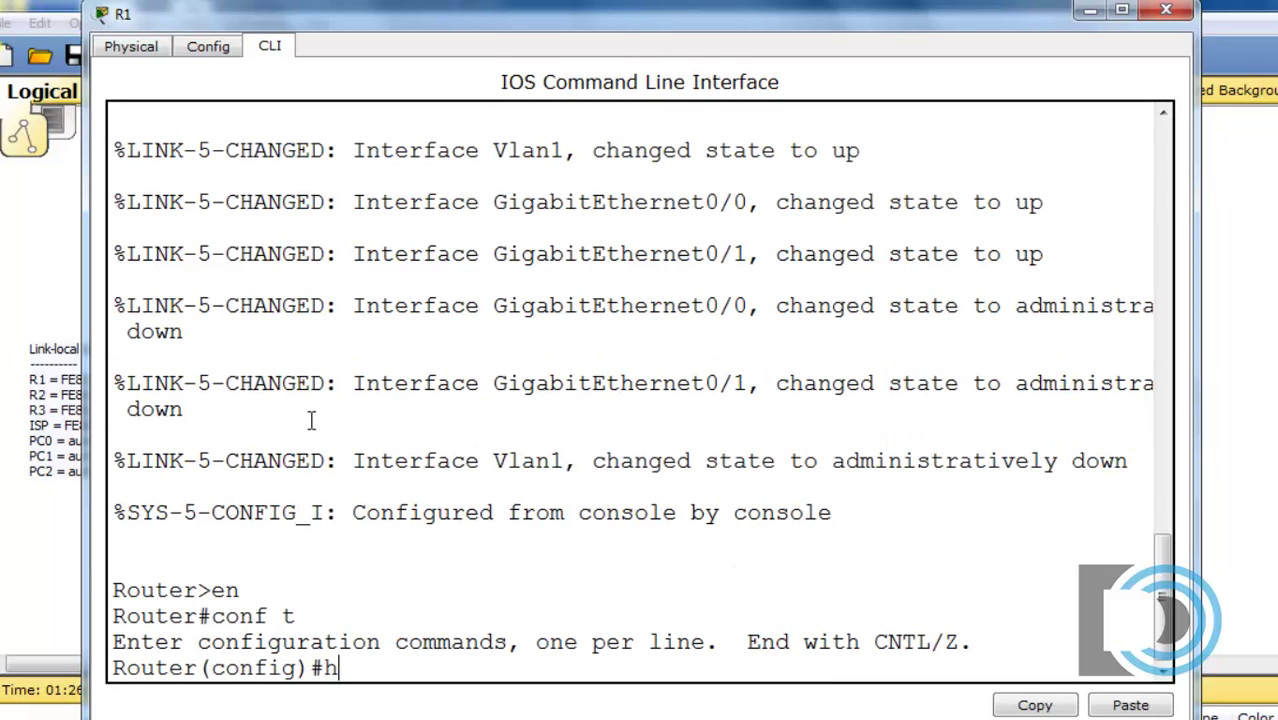
pyautogui.write('ostname ')
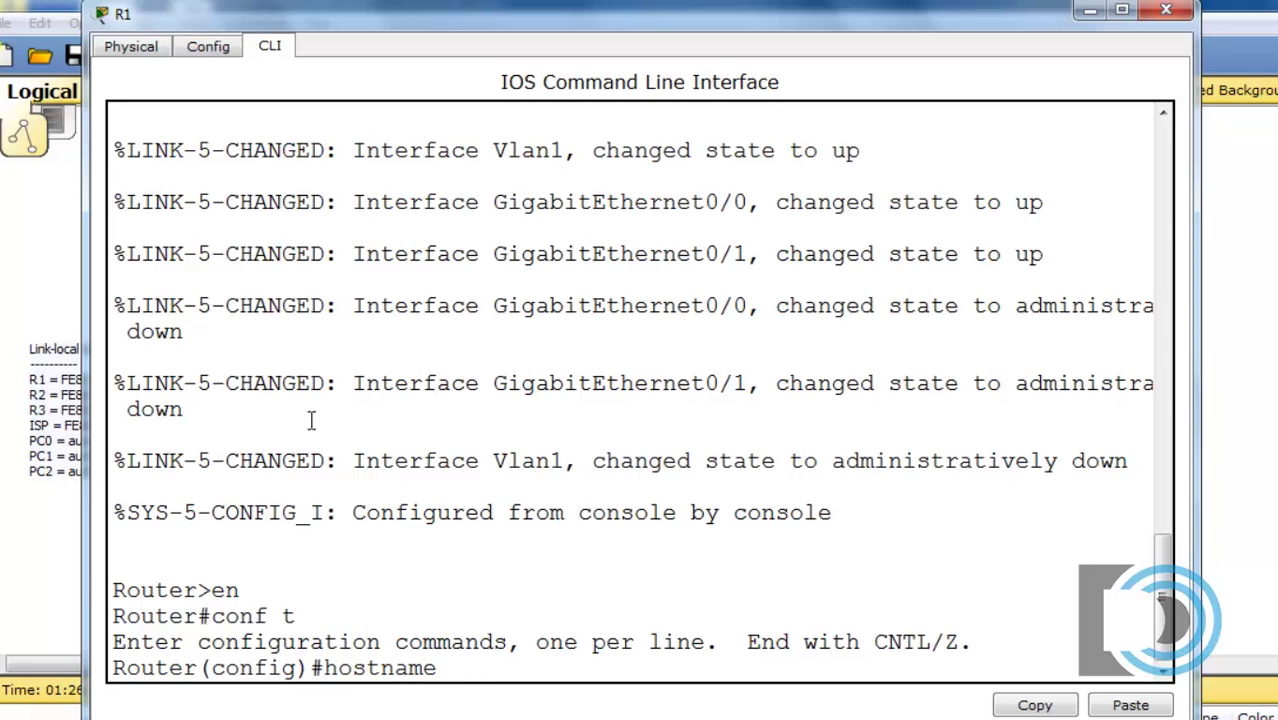
pyautogui.write('R1')
pyautogui.press('Return')
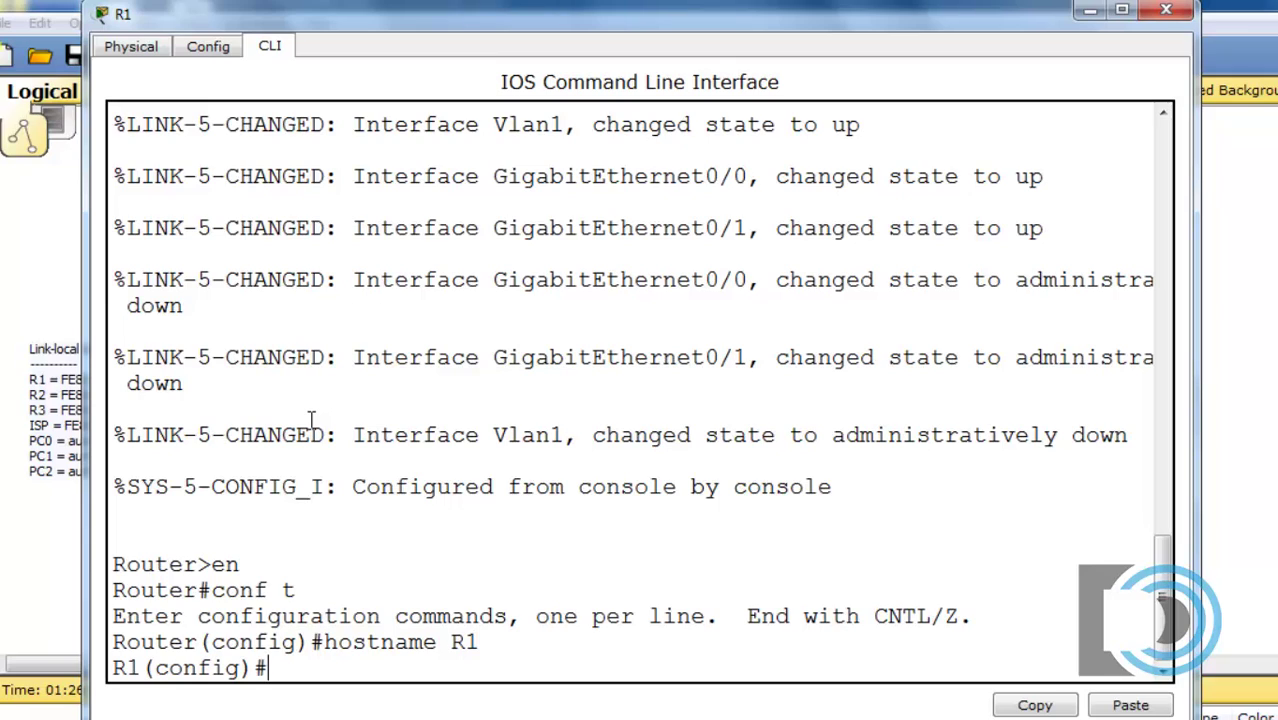
# - Enable IPv6 routing on R1 with the ipv6 unicast-routing command
pyautogui.write('ipv6 uni')
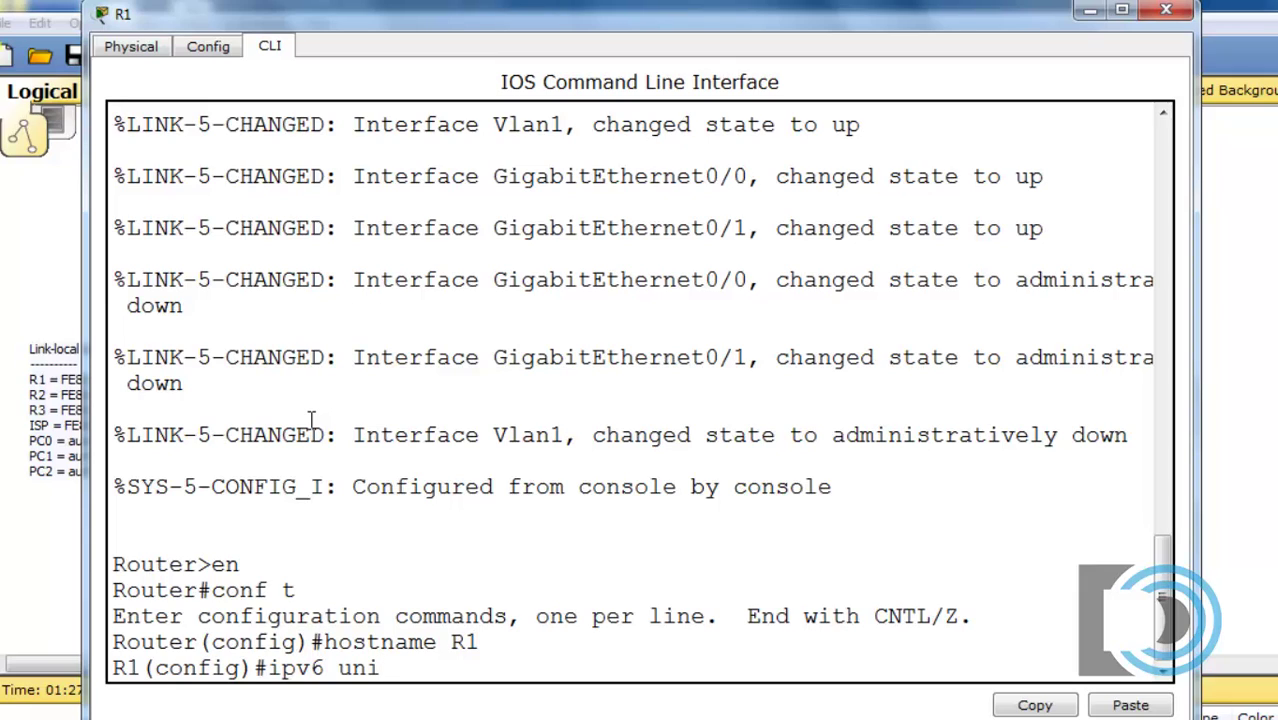
pyautogui.press('Tab')
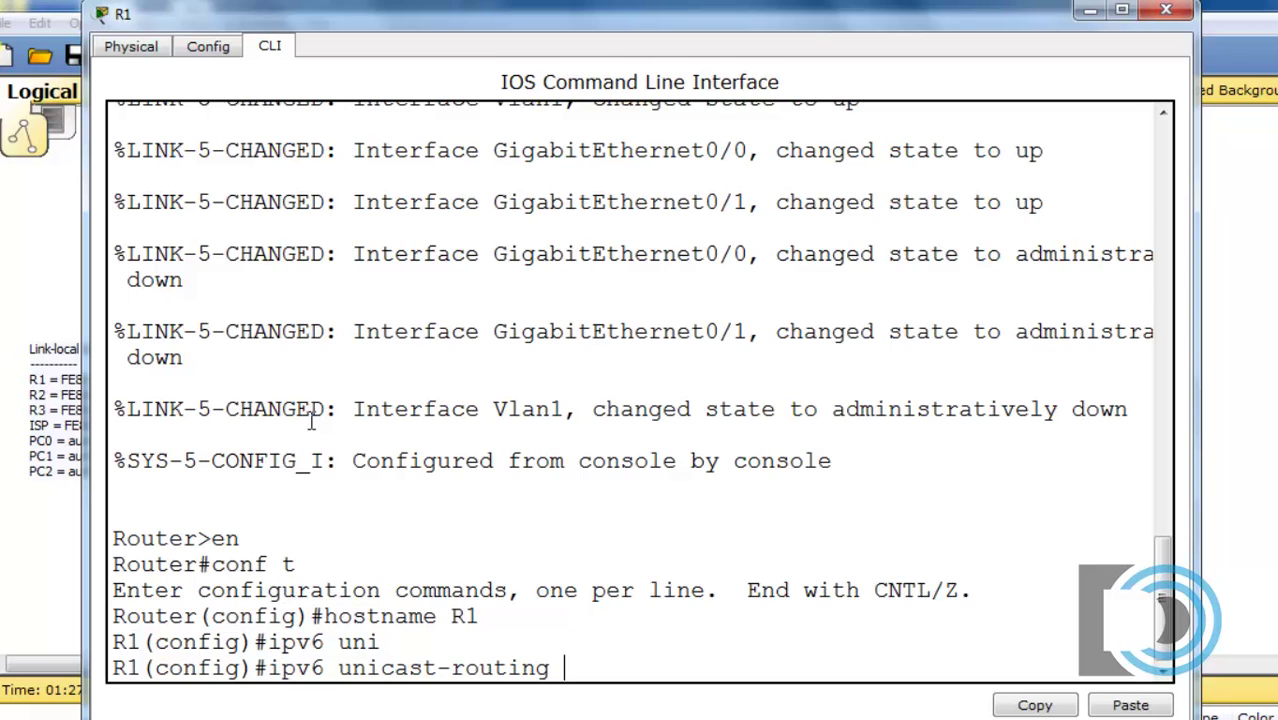
pyautogui.press('Return')
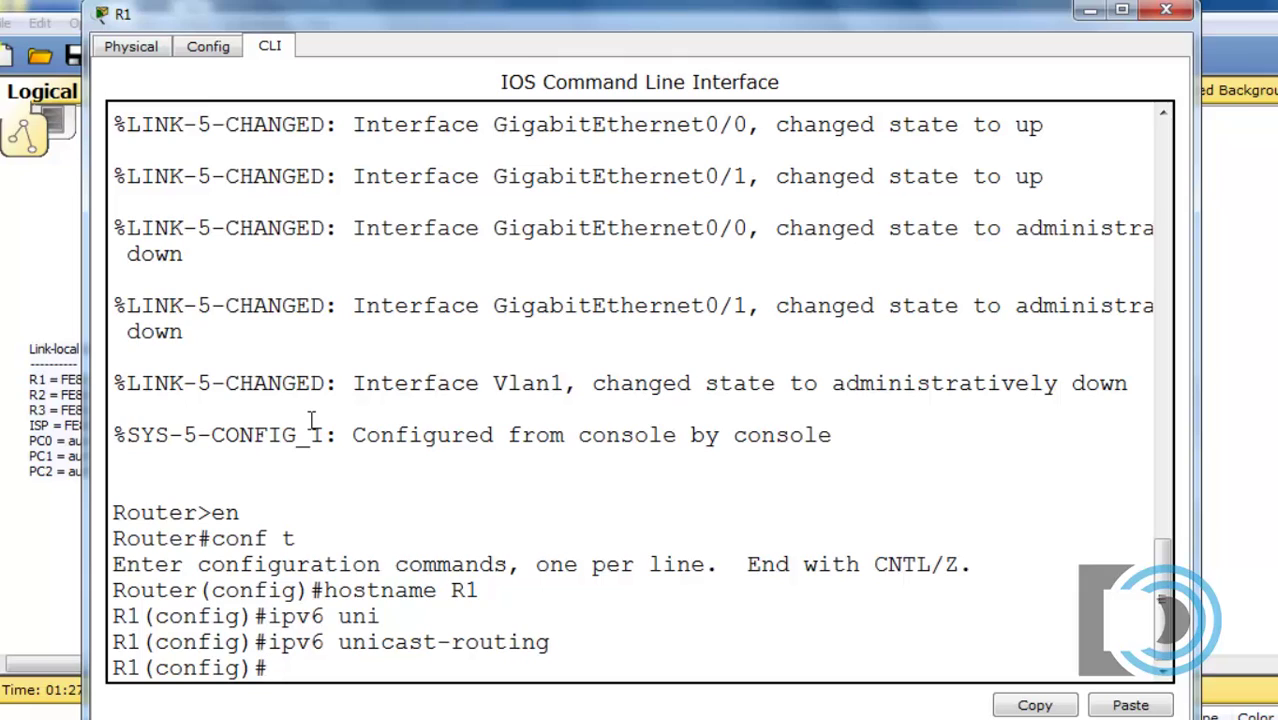
# - Enter configuration of interface g0/0 and assign it the link-local IPv6 address FE80::1
pyautogui.write('int g0/0')
pyautogui.press('Return')
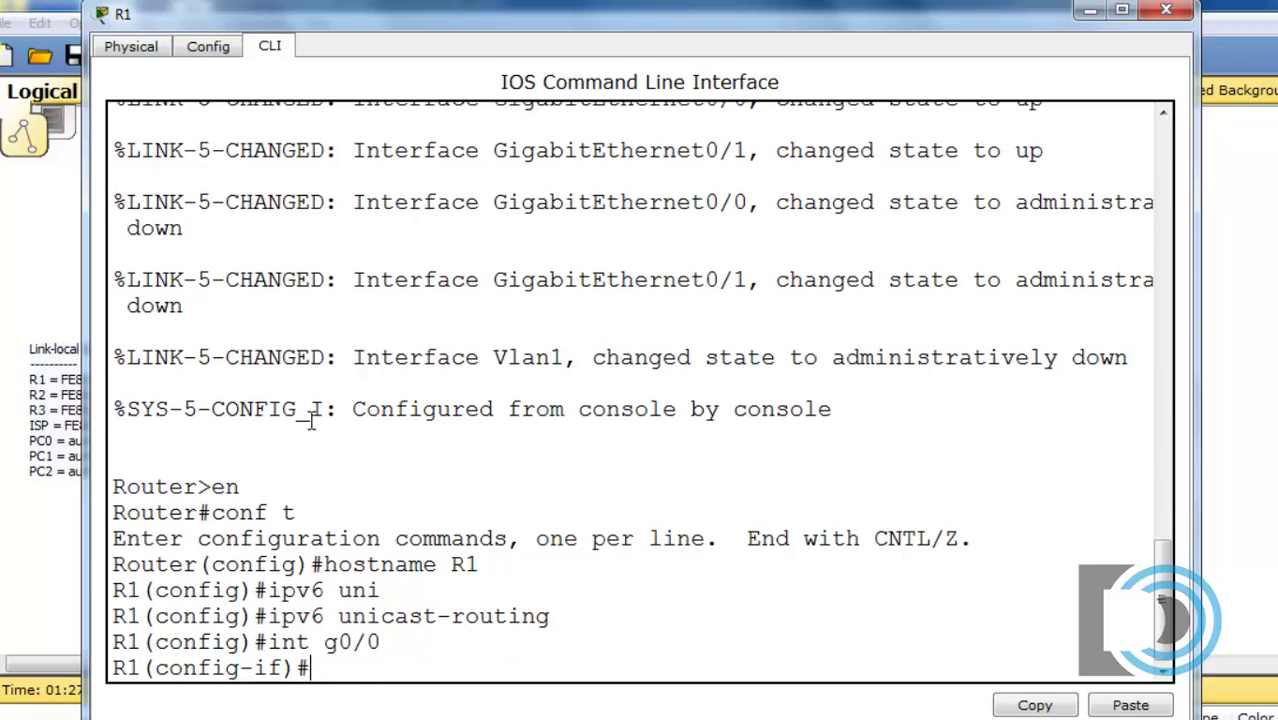
pyautogui.write('ipv6 address')
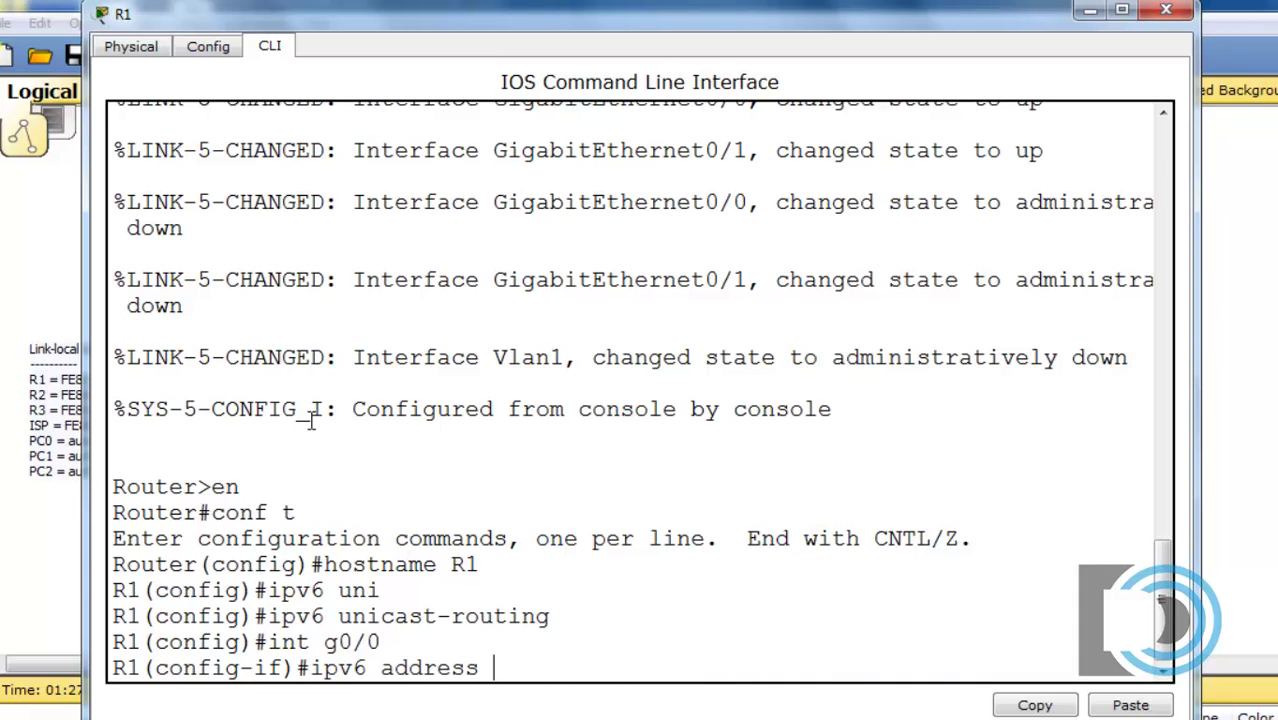
pyautogui.write(' FE80::1 l')
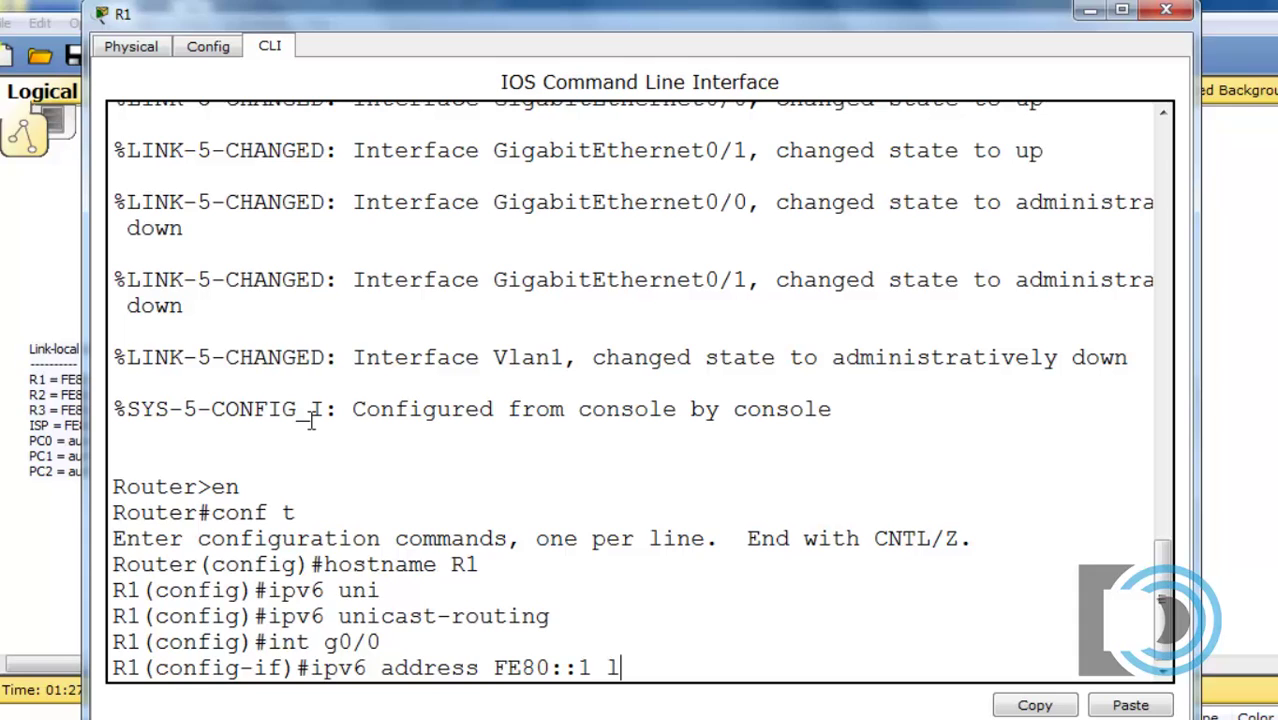
pyautogui.write('ink-local')
pyautogui.press('Return')
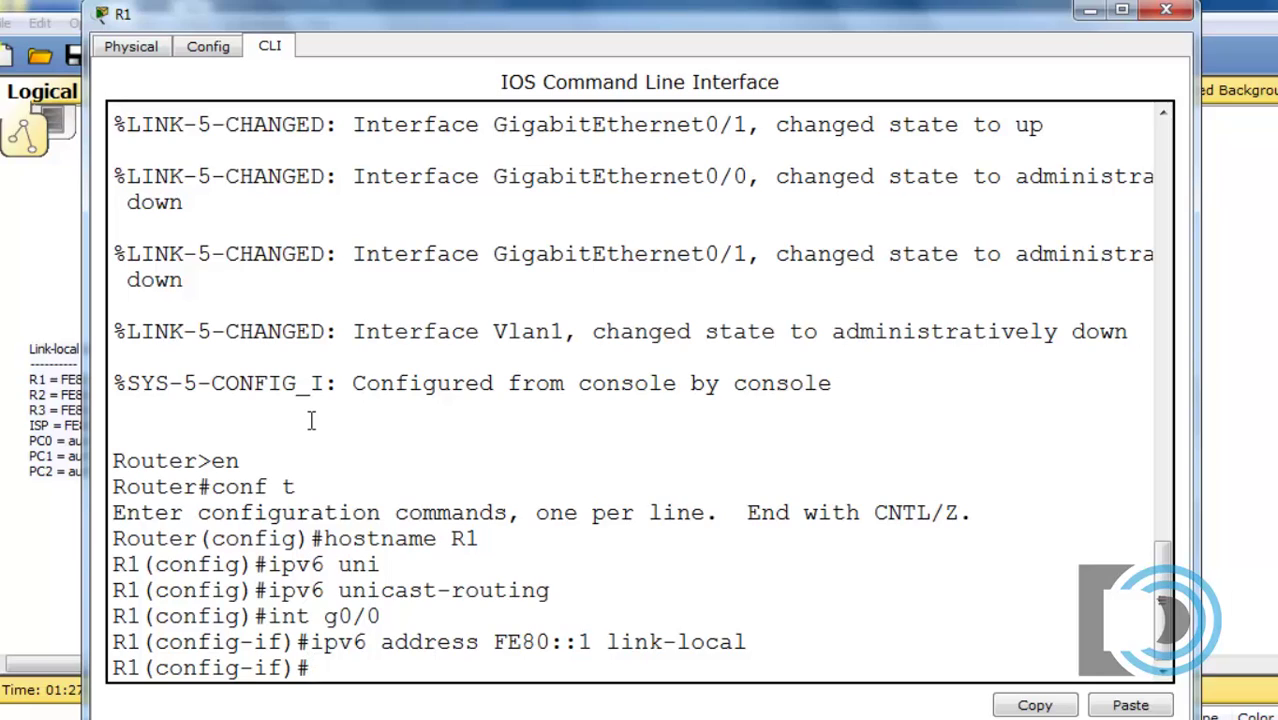
# - Assign the global unicast IPv6 address 2001:DB8:DA:1::1/64 to interface g0/0
pyautogui.press('Up')
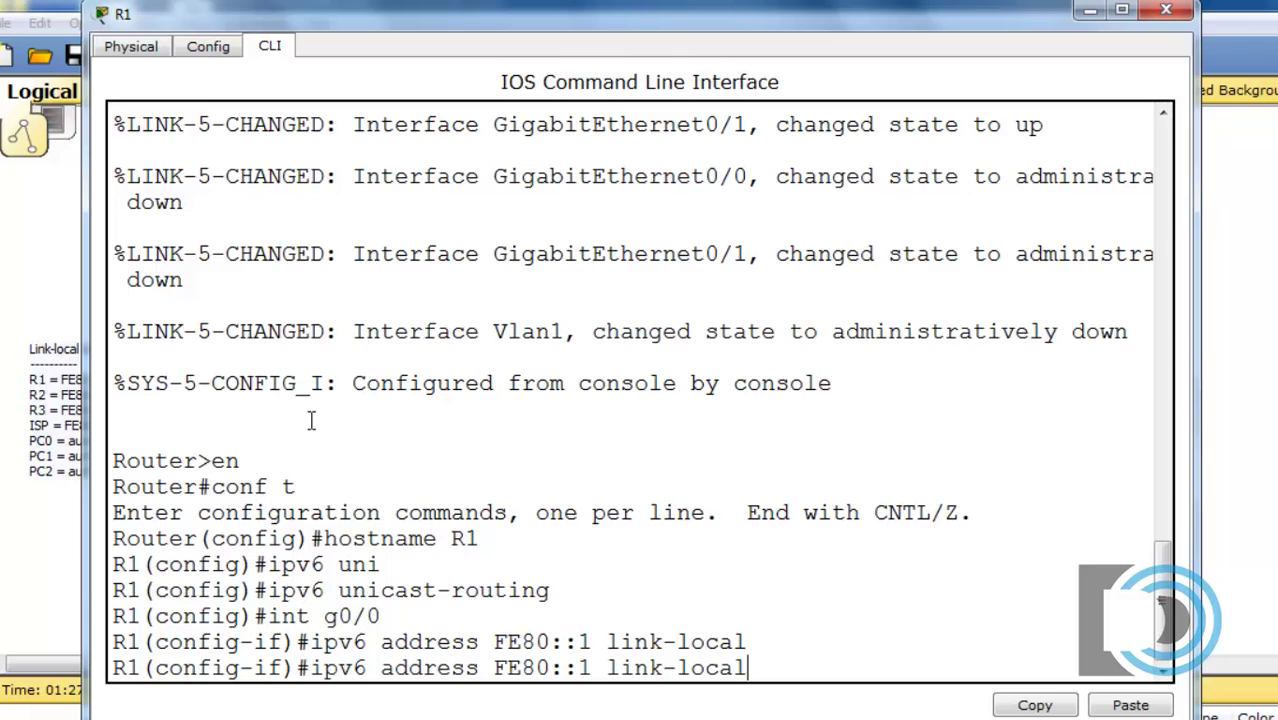
pyautogui.press('BackSpace')
pyautogui.press('BackSpace')
pyautogui.press('BackSpace')
pyautogui.press('BackSpace')
pyautogui.press('BackSpace')
pyautogui.press('BackSpace')
pyautogui.press('BackSpace')
pyautogui.press('BackSpace')
pyautogui.press('BackSpace')
pyautogui.press('BackSpace')
pyautogui.press('BackSpace')
pyautogui.press('BackSpace')
pyautogui.press('BackSpace')
pyautogui.press('BackSpace')
pyautogui.press('BackSpace')
pyautogui.press('BackSpace')
pyautogui.press('BackSpace')
pyautogui.press('BackSpace')
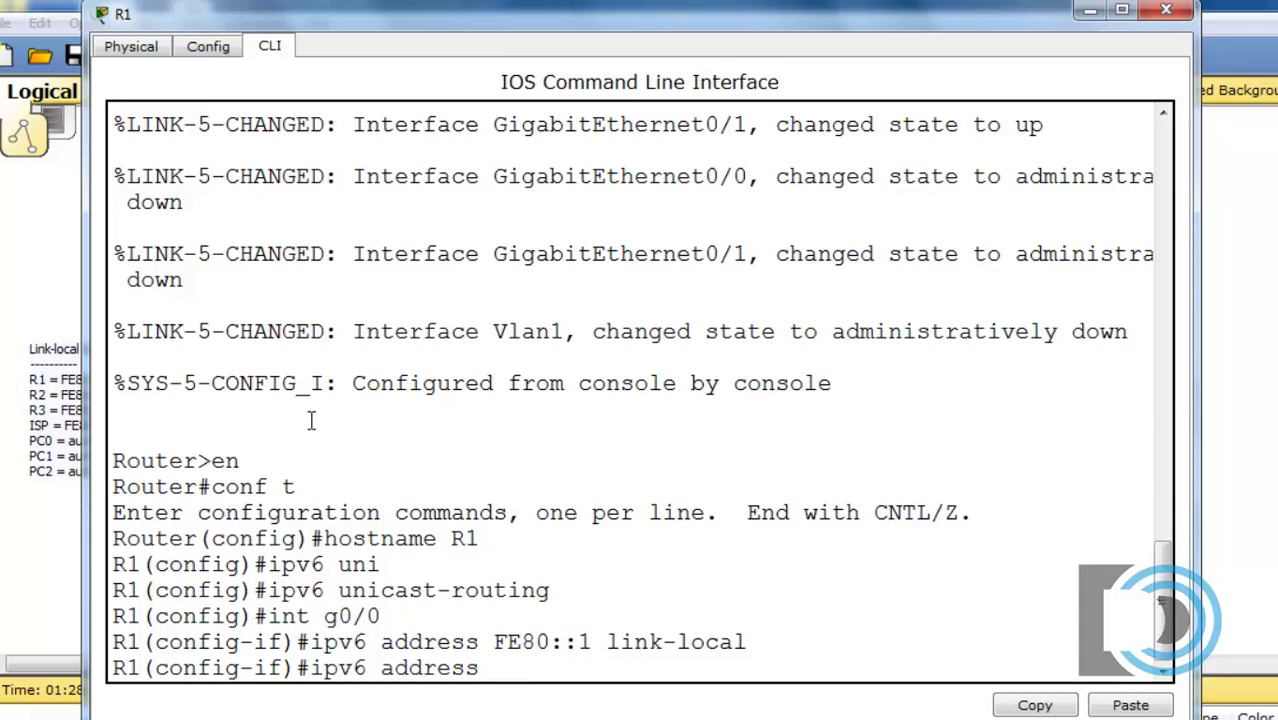
pyautogui.write('2001:DN')
pyautogui.press('BackSpace')
pyautogui.write('B')
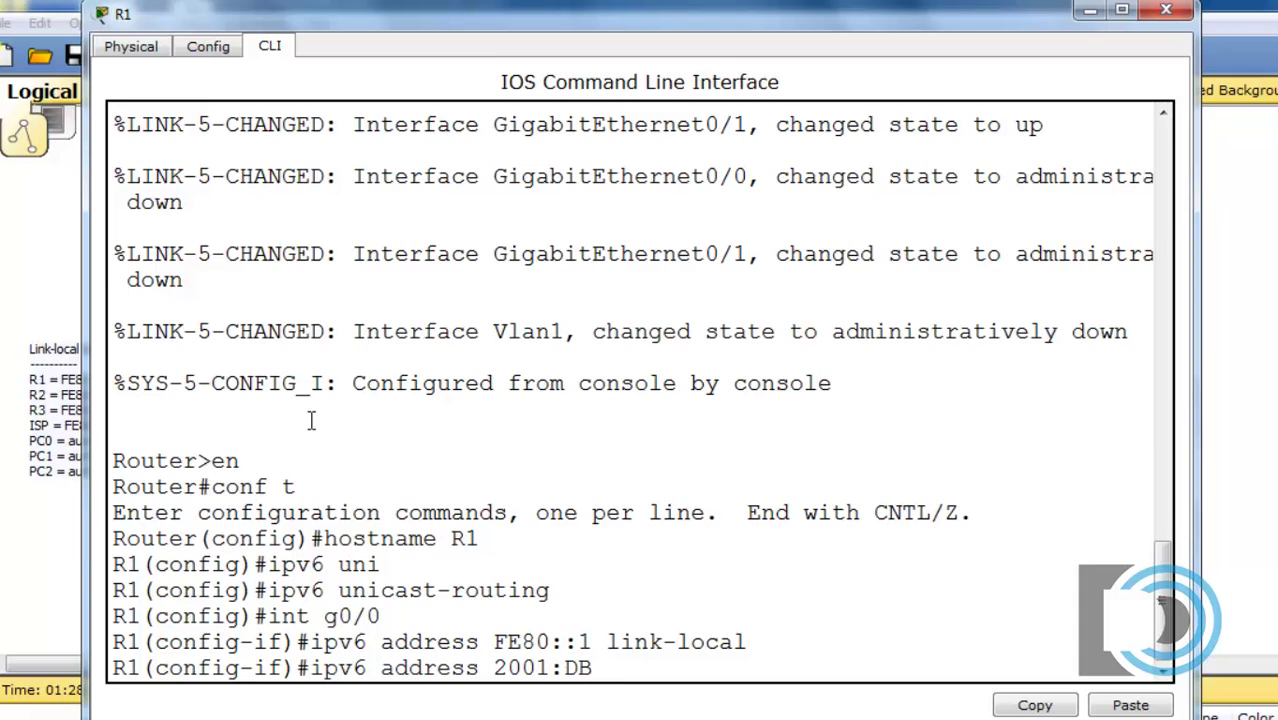
pyautogui.write('8:DA:1::1')
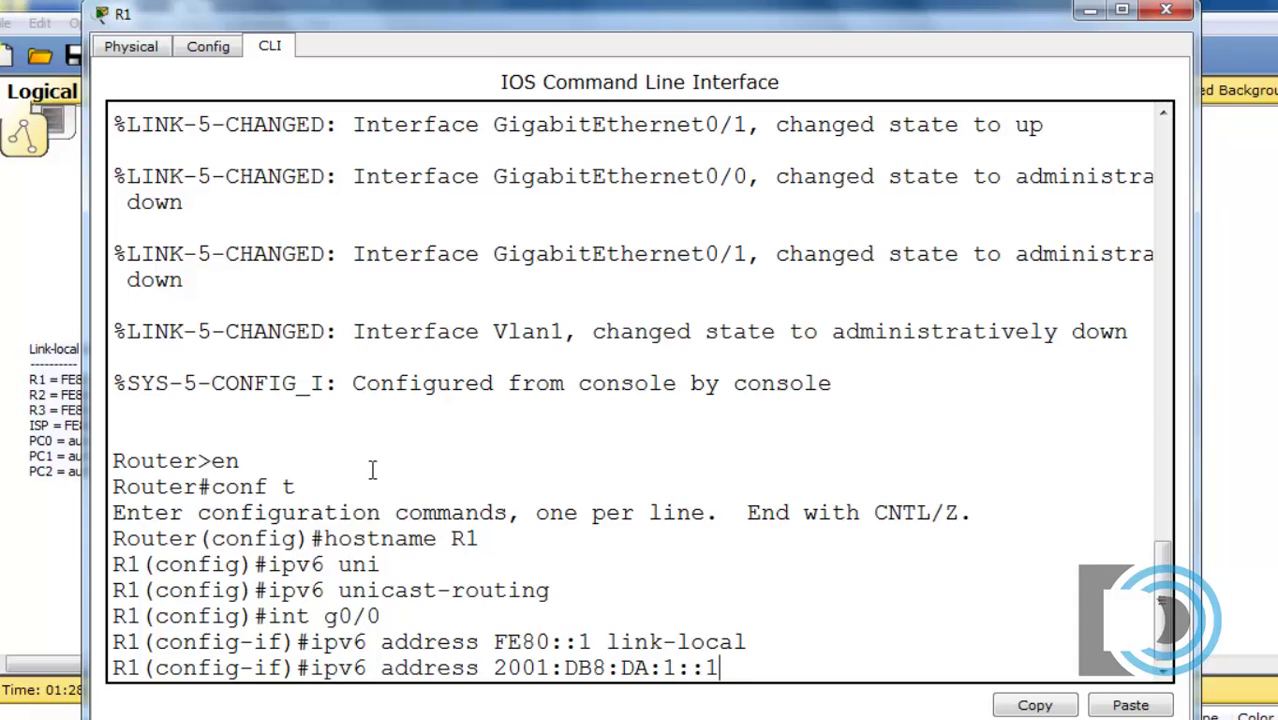
pyautogui.moveTo(724, 670); pyautogui.dragTo(663, 668)
pyautogui.click(747, 663)
pyautogui.write('/64')
pyautogui.press('Return')
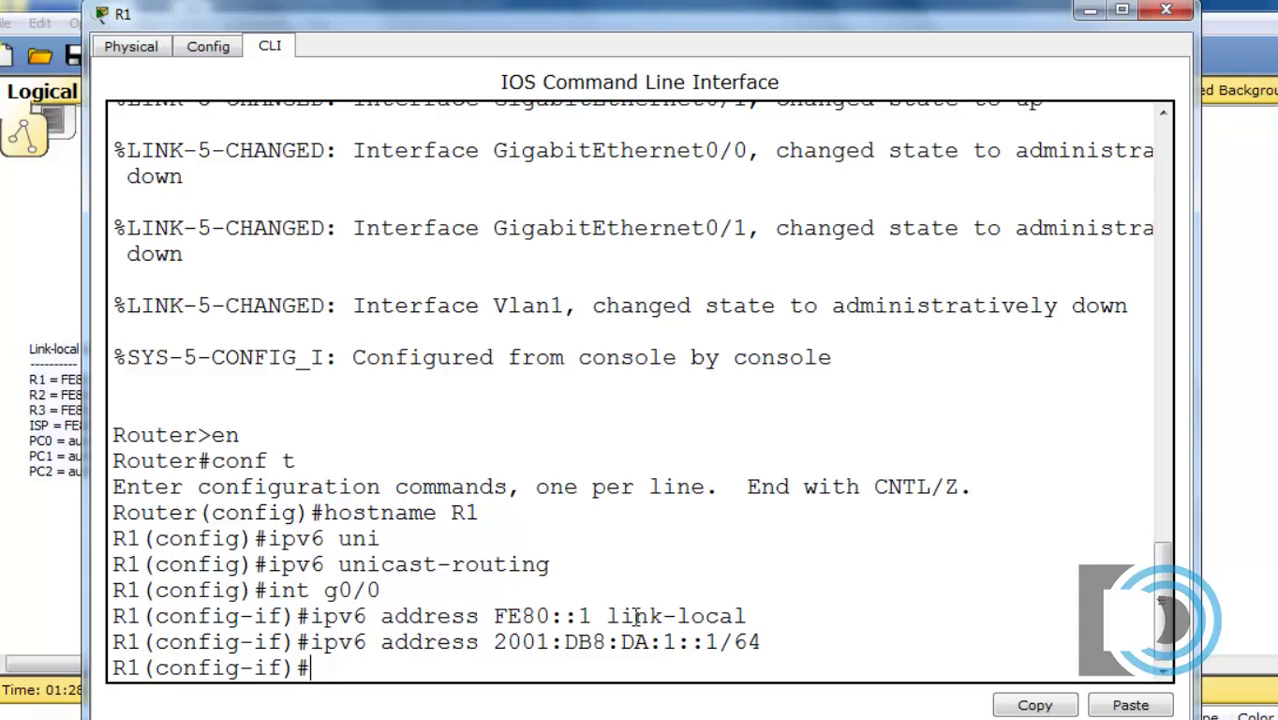
# - Activate interface g0/0 with no shut and return to the interface configuration prompt
pyautogui.moveTo(780, 648); pyautogui.dragTo(294, 652)
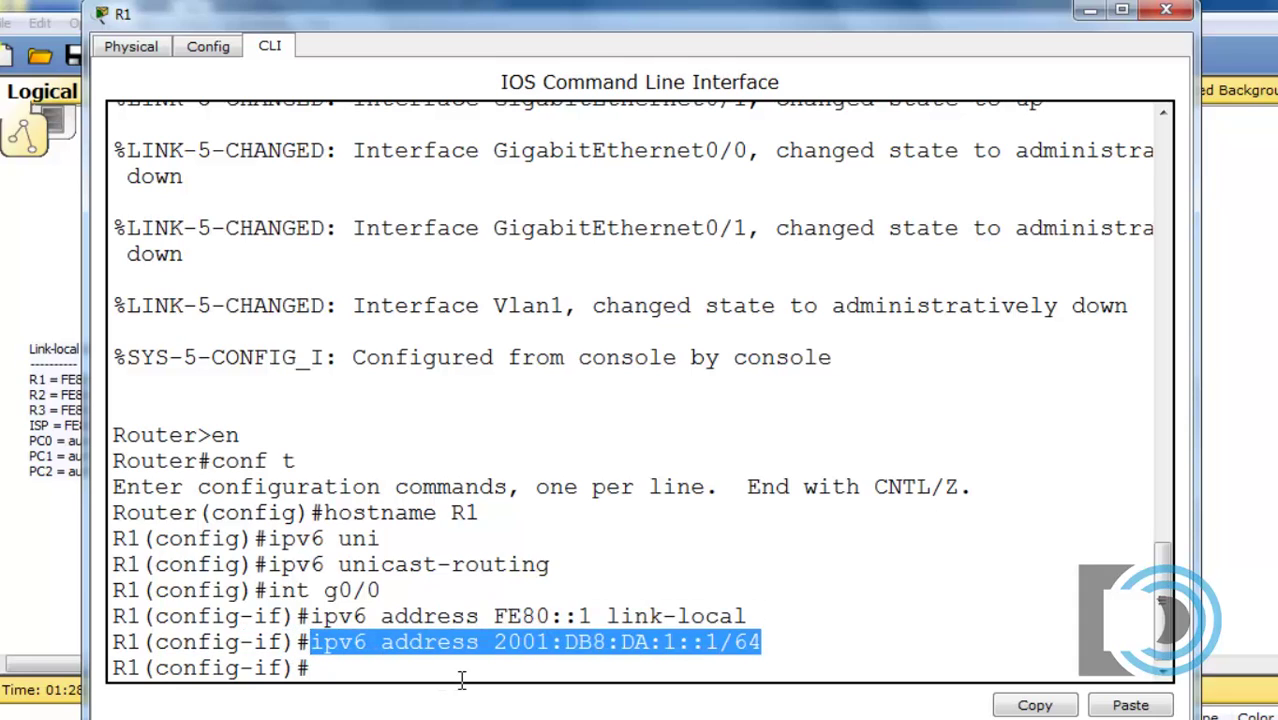
pyautogui.click(503, 588)
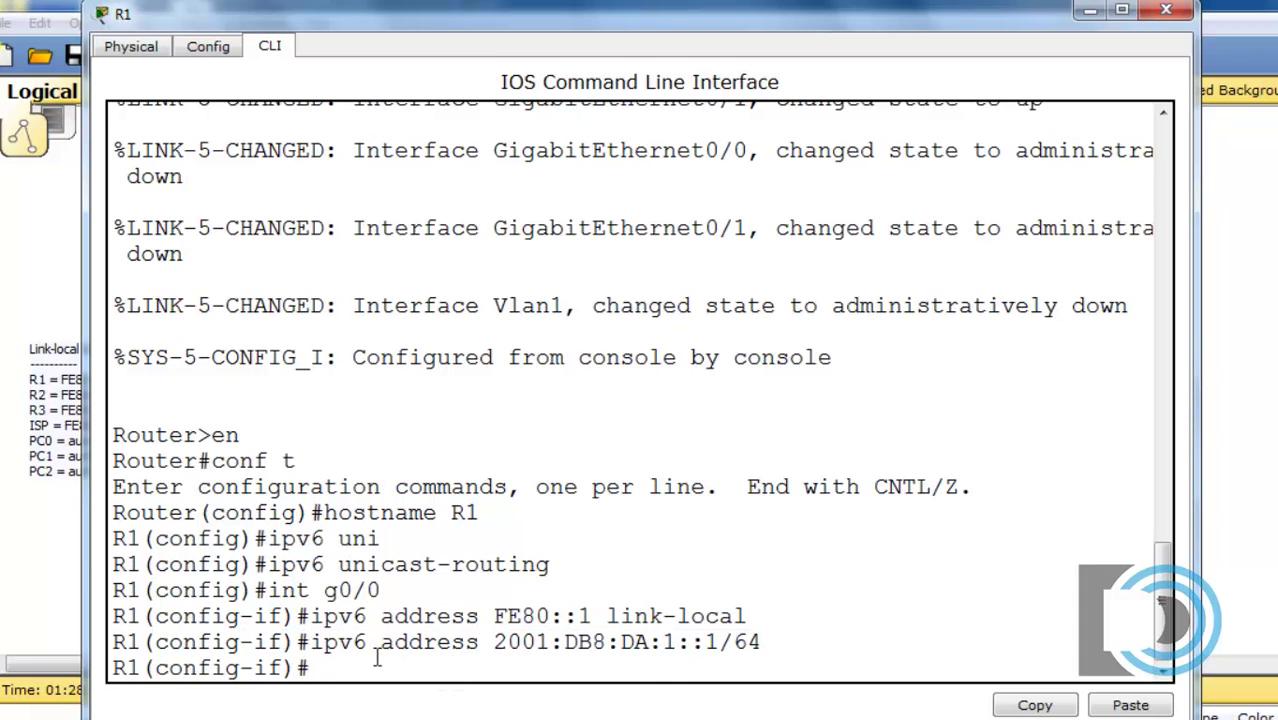
pyautogui.write('no shut')
pyautogui.press('Return')
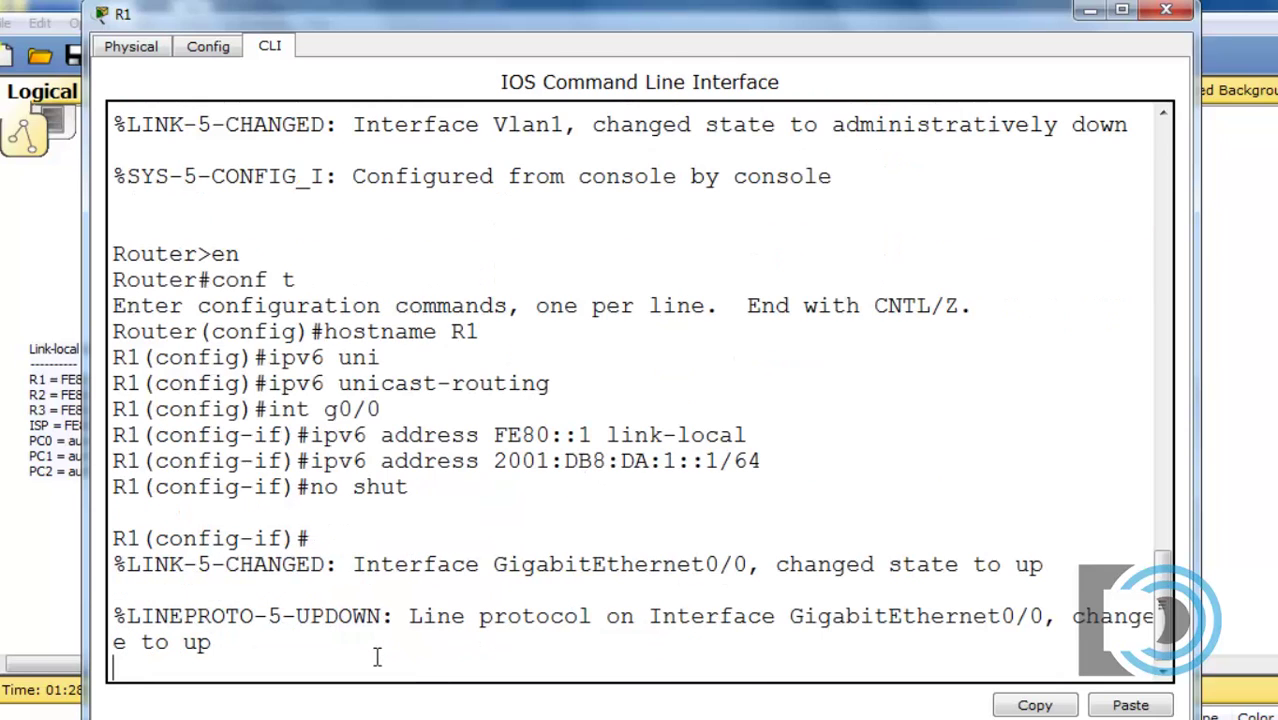
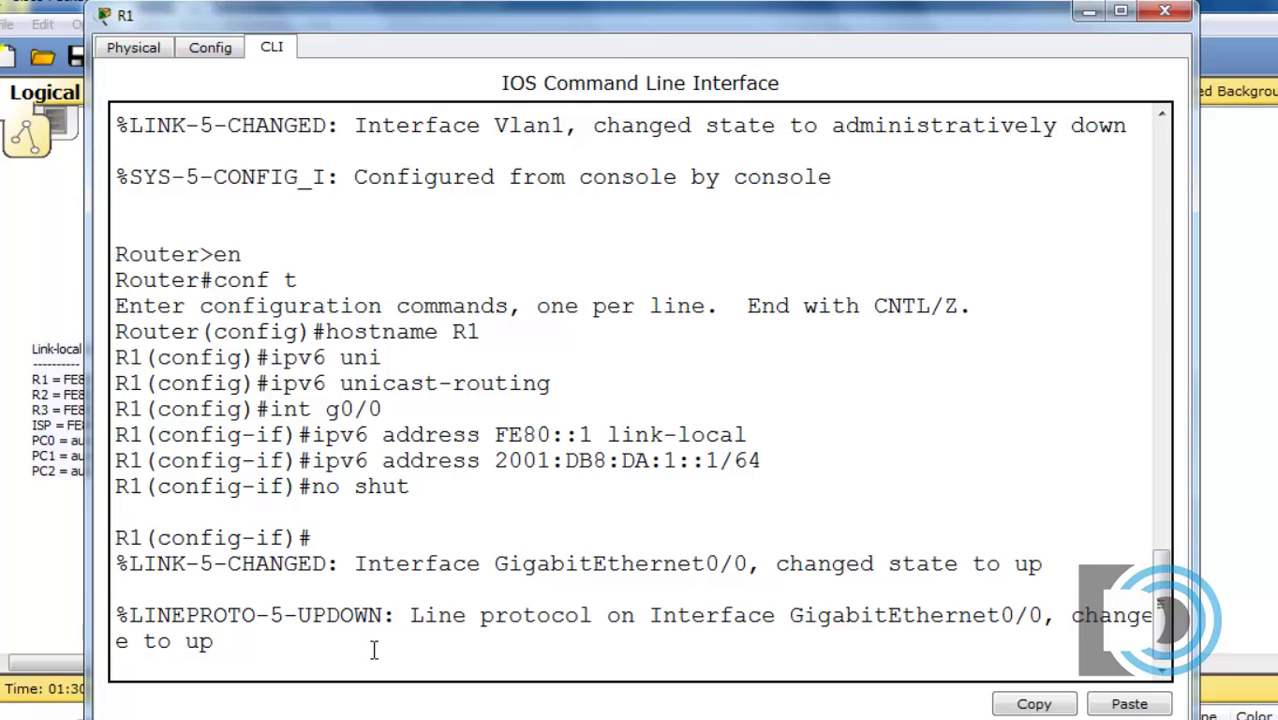
pyautogui.press('Return')
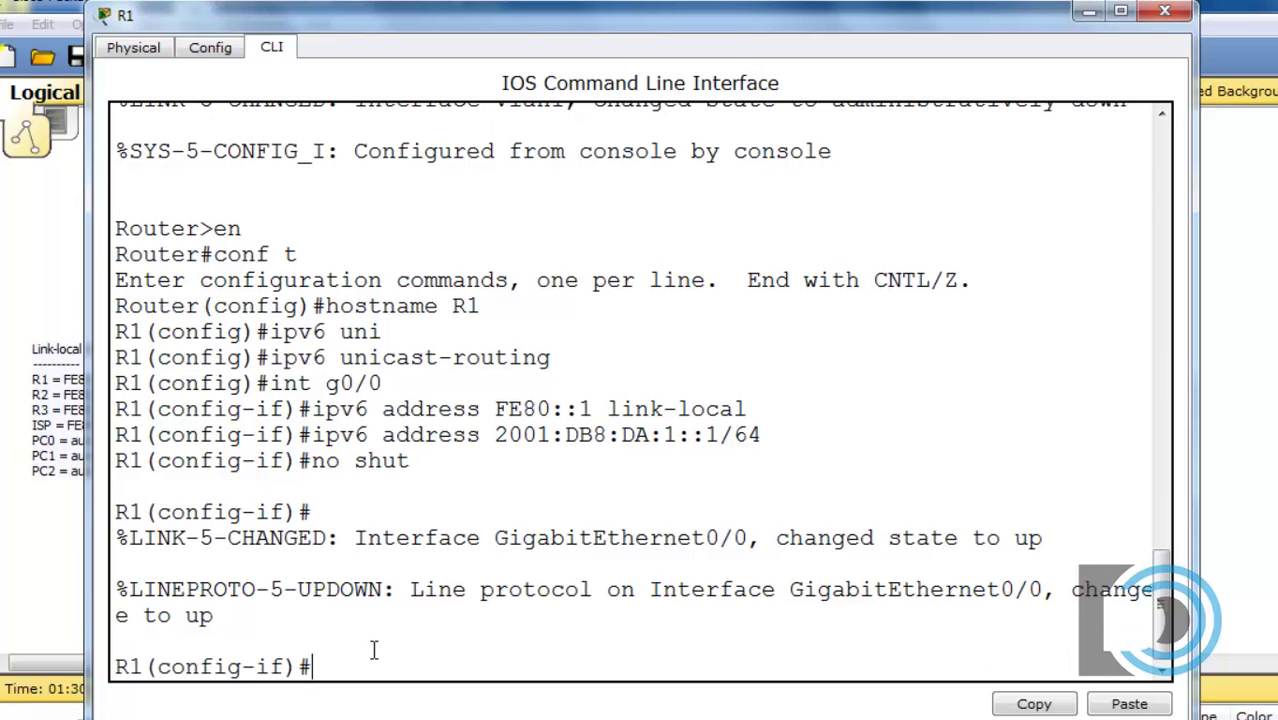
# - Switch to interface s0/0/0 and assign it the link-local IPv6 address FE80::1
pyautogui.press('Up')
pyautogui.press('Up')
pyautogui.press('Up')
pyautogui.press('Up')
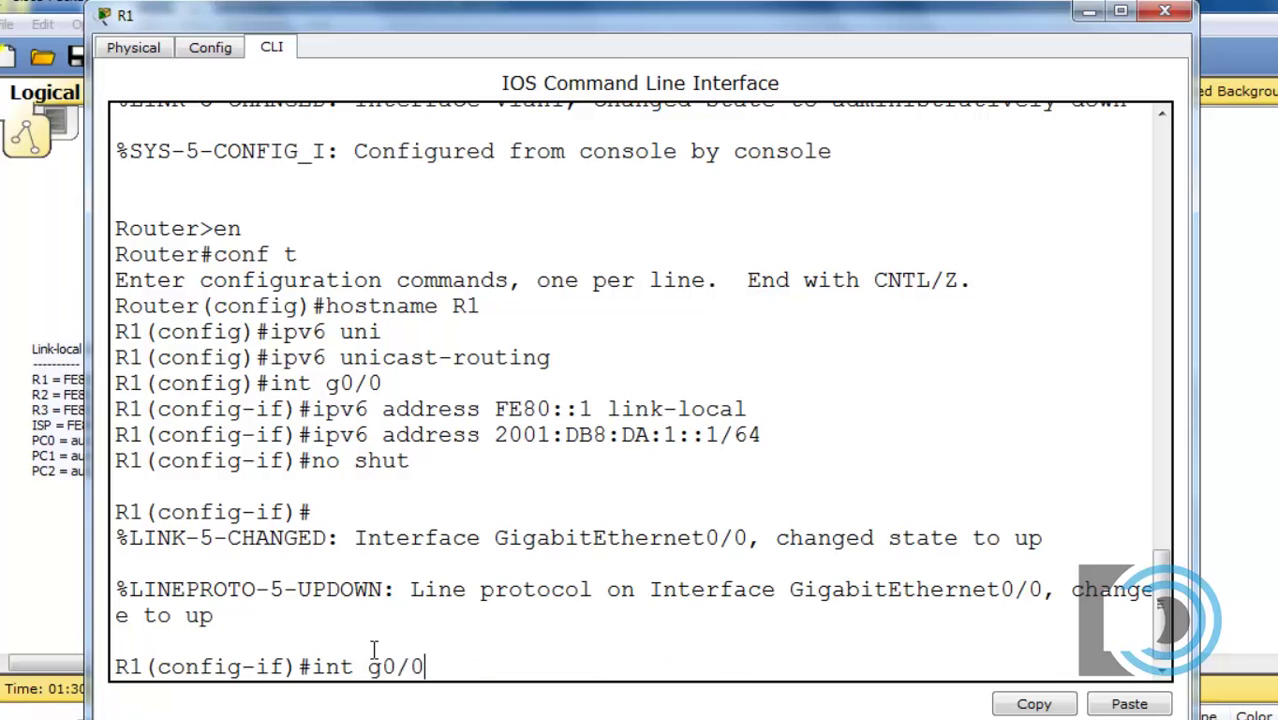
pyautogui.press('BackSpace')
pyautogui.press('BackSpace')
pyautogui.press('BackSpace')
pyautogui.press('BackSpace')
pyautogui.write('s0/0/0')
pyautogui.press('Return')
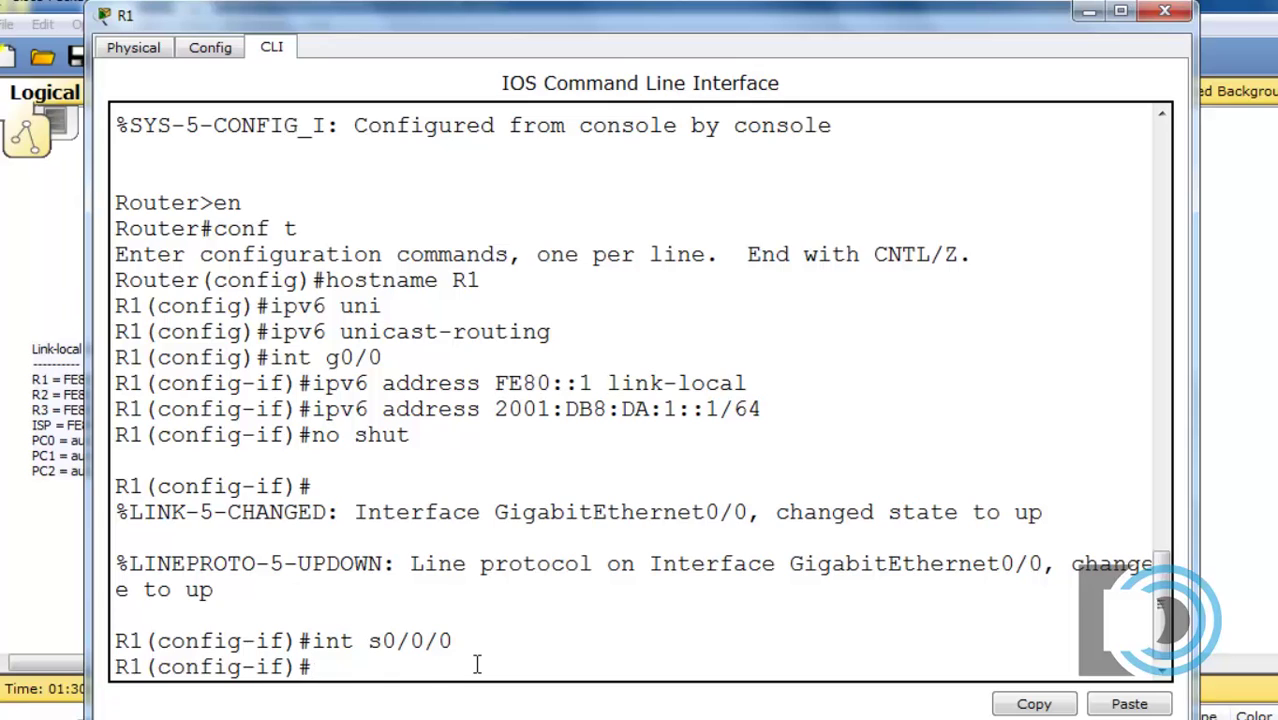
pyautogui.press('Up')
pyautogui.press('Up')
pyautogui.press('Up')
pyautogui.press('Up')
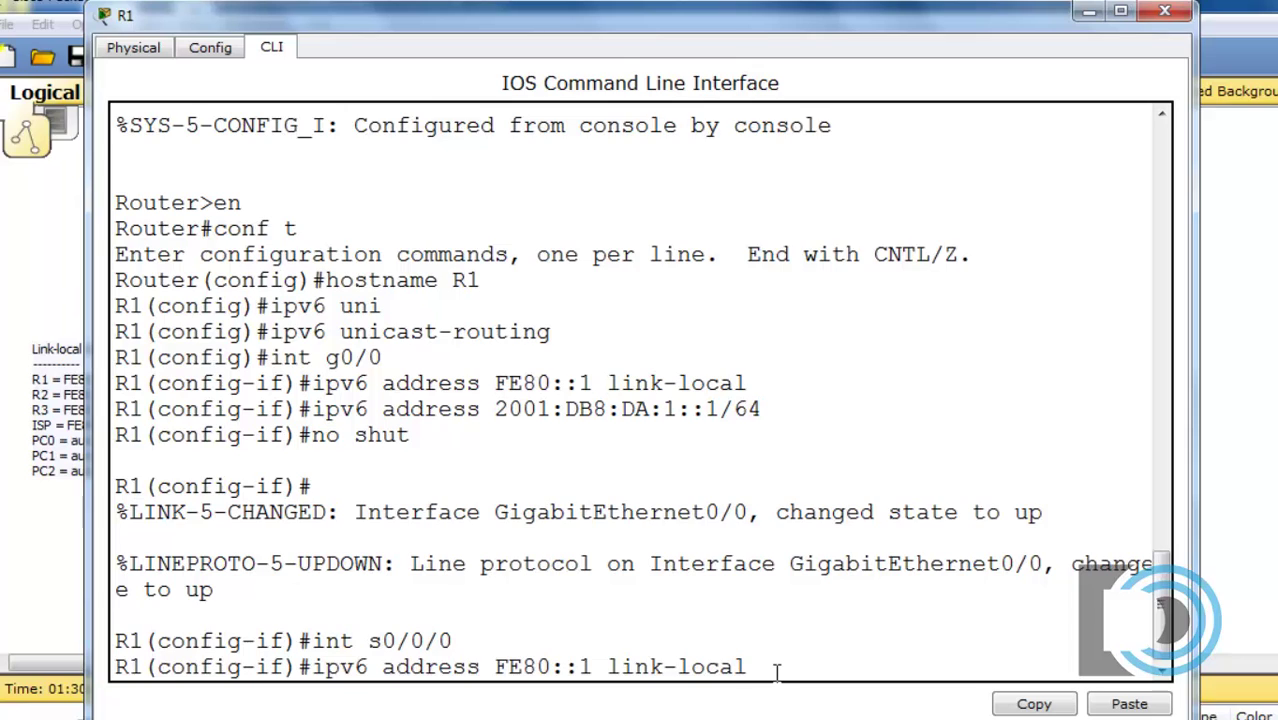
pyautogui.press('Return')
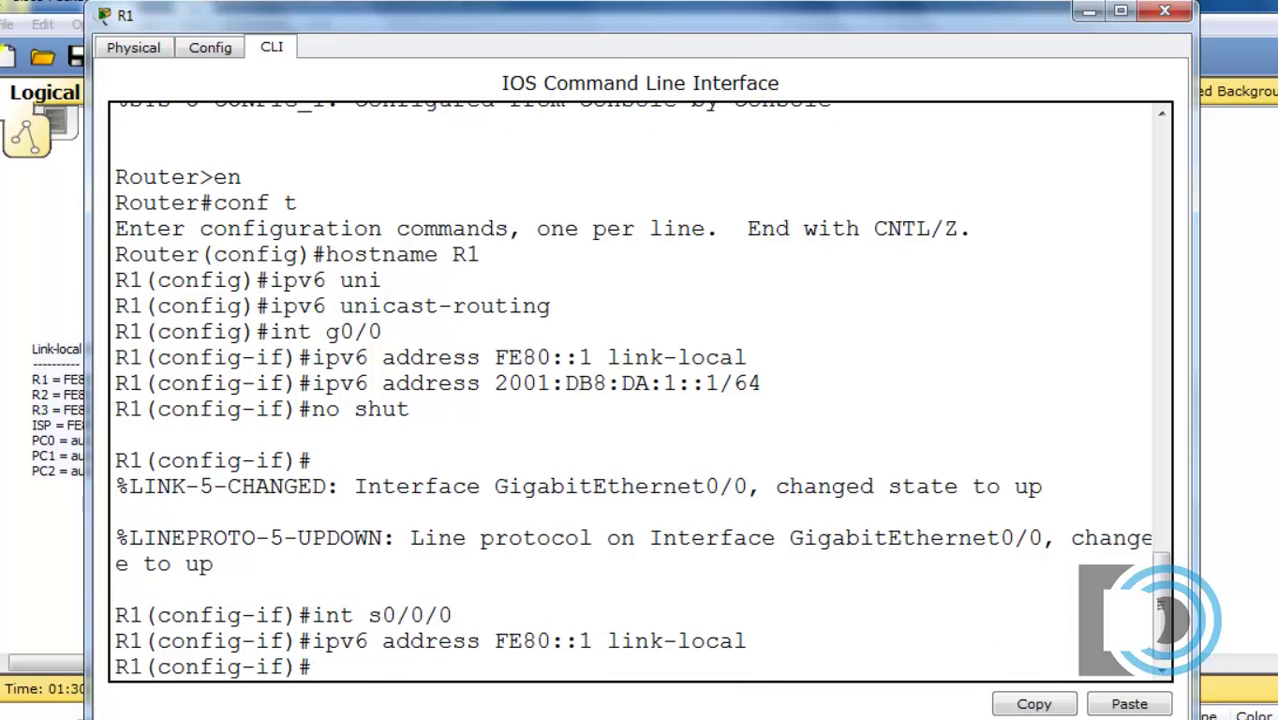
# - Assign the global unicast IPv6 address 2001:DB8:DA:2::1/64 to interface s0/0/0
pyautogui.press('Up')
pyautogui.press('Up')
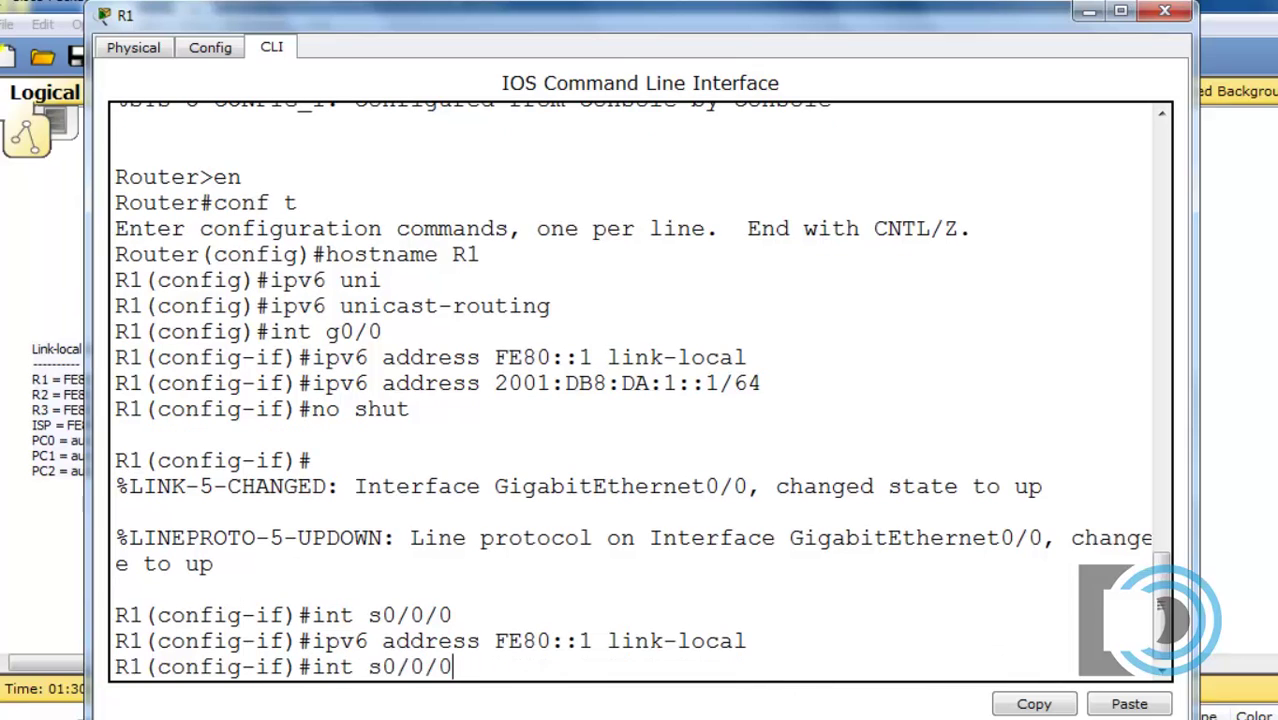
pyautogui.press('Up')
pyautogui.press('Up')
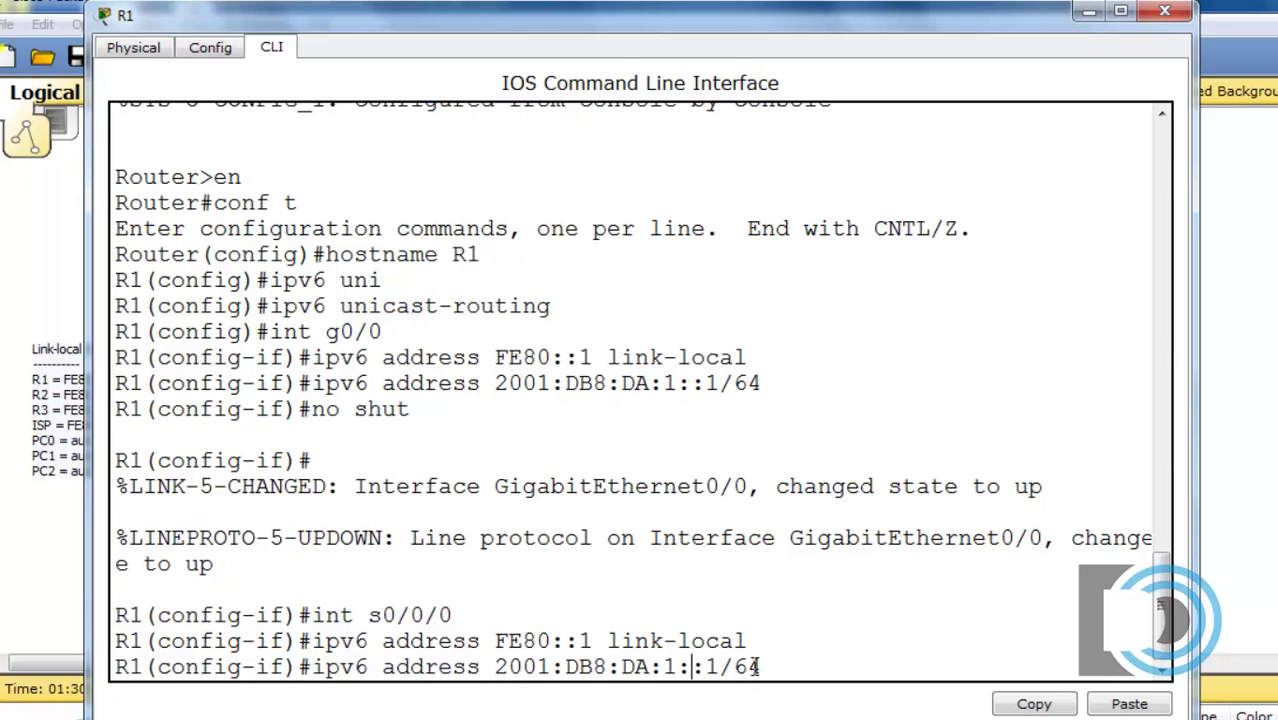
pyautogui.press('Left')
pyautogui.press('Left')
pyautogui.press('Left')
pyautogui.press('Left')
pyautogui.press('Left')
pyautogui.press('Left')
pyautogui.press('BackSpace')
pyautogui.write('2')
pyautogui.press('Return')
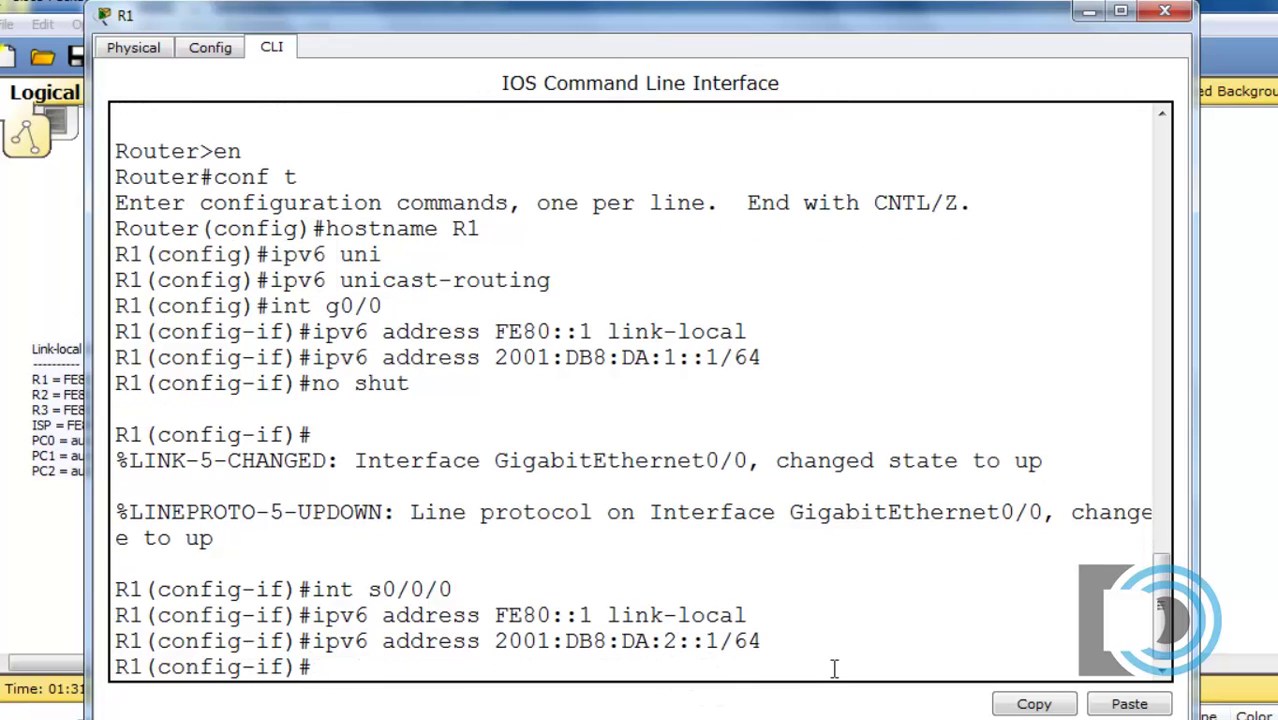
# - Activate interface s0/0/0 with no shut, and move the R1 window clear of the topology diagram
pyautogui.write('no shut')
pyautogui.press('Return')
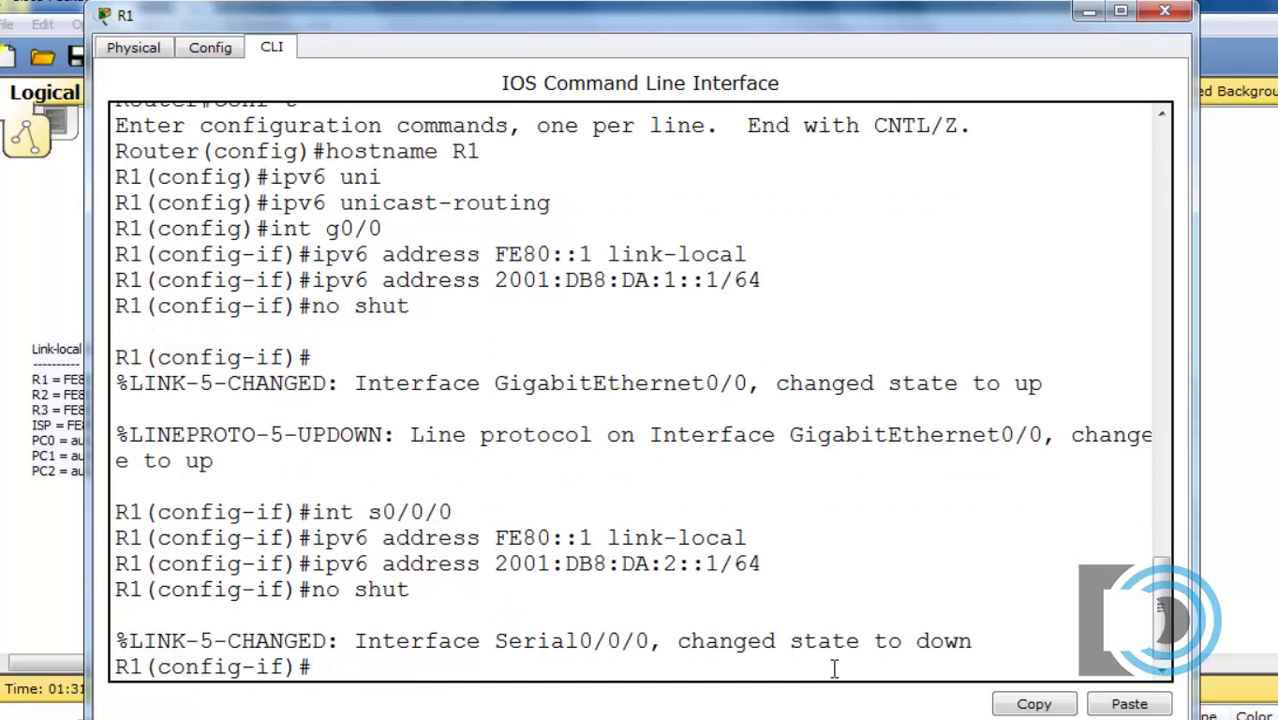
pyautogui.moveTo(615, 30); pyautogui.dragTo(656, 645)
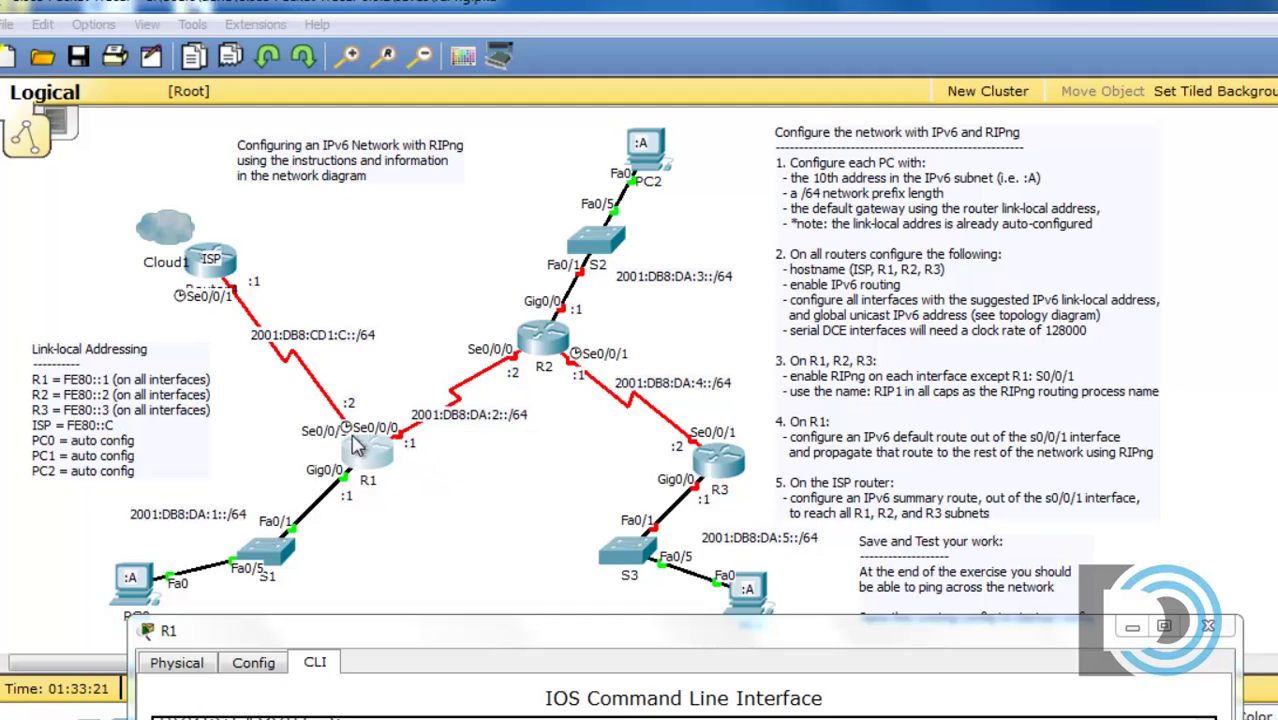
# - Bring the R1 window back into full view and set the clock rate of interface s0/0/0 to 128000
pyautogui.click(577, 538)
pyautogui.moveTo(571, 632); pyautogui.dragTo(543, 40)
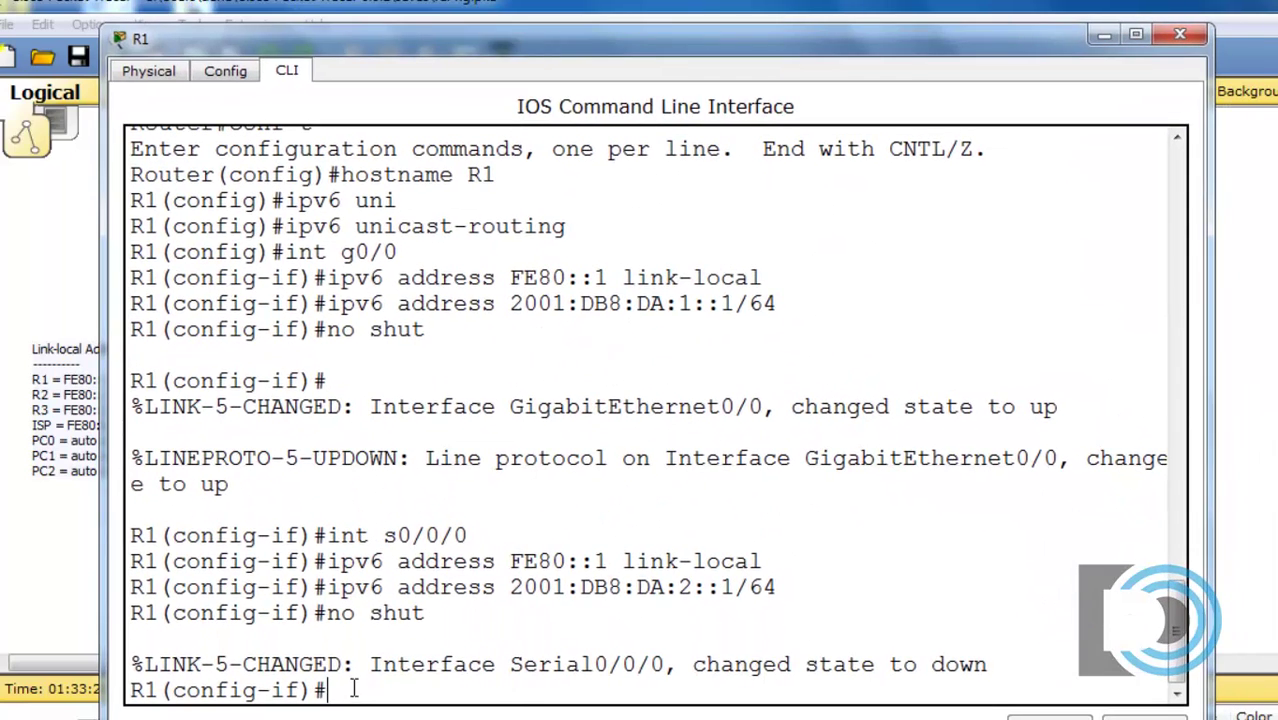
pyautogui.press('Return')
pyautogui.press('Return')
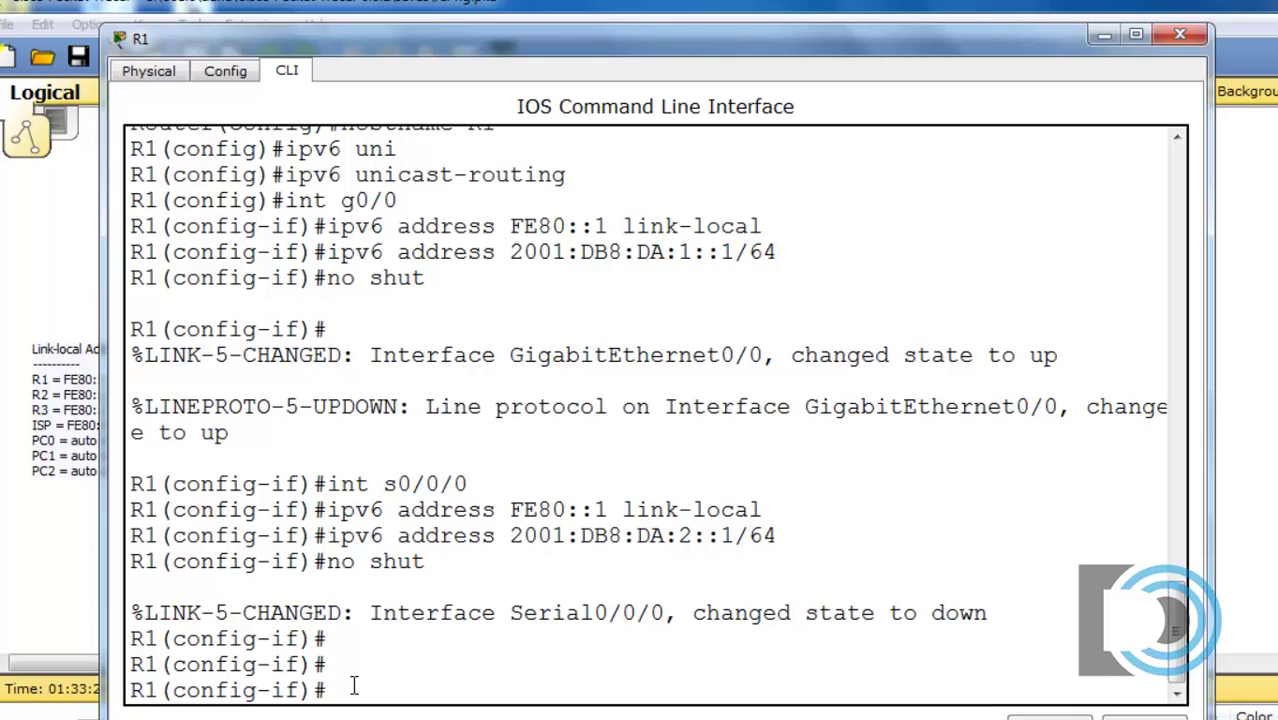
pyautogui.write('clock rate 12')
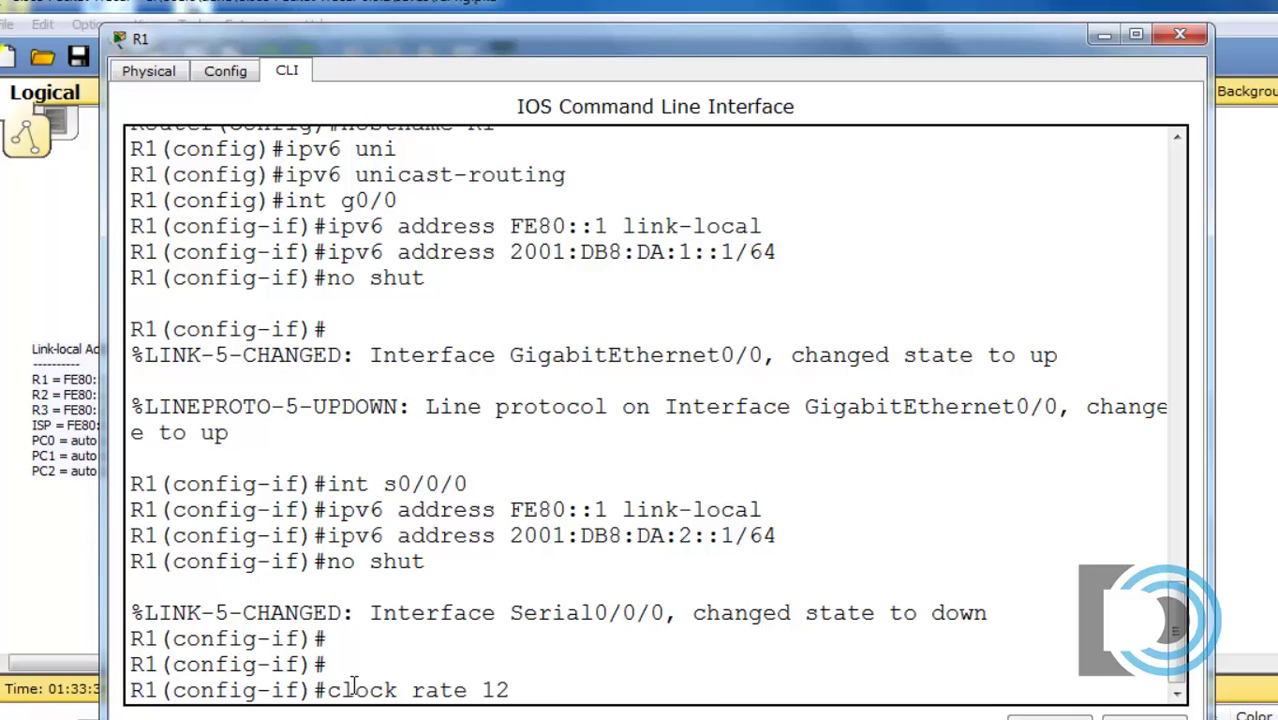
pyautogui.write('8000')
pyautogui.press('Return')
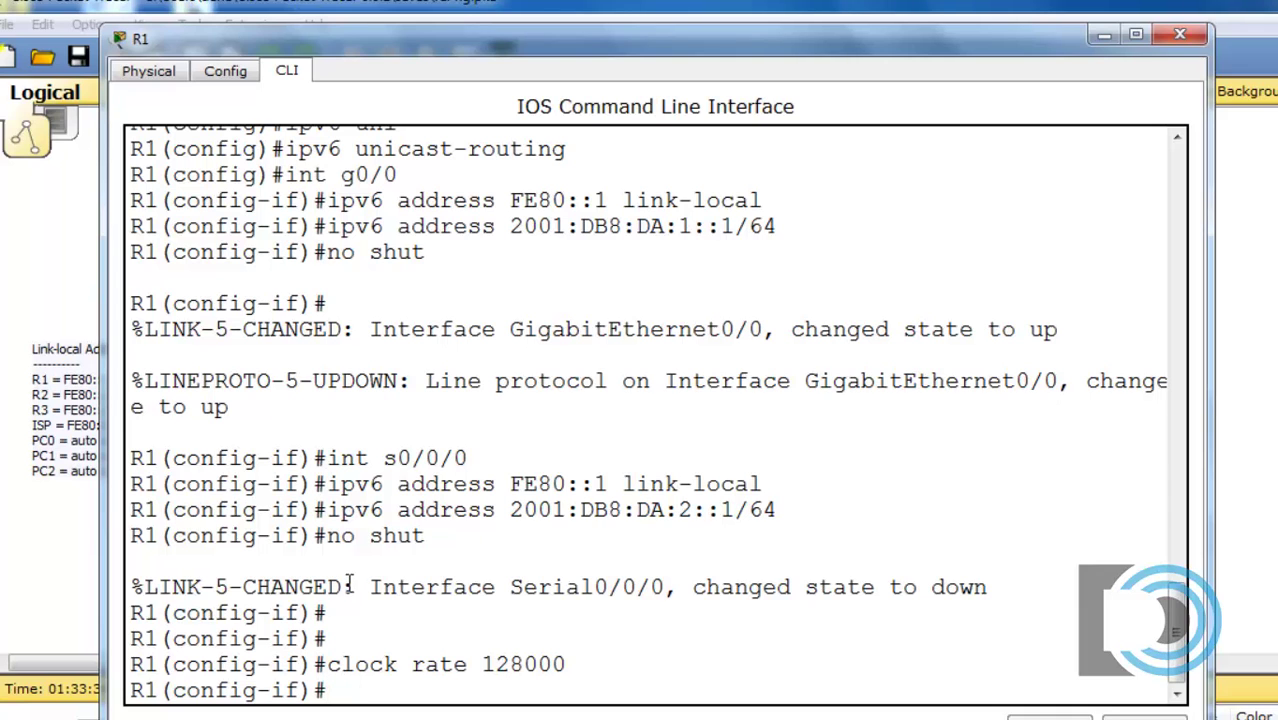
# - Check R1's link to the ISP router in the topology diagram and switch the R1 configuration to interface s0/0/1
pyautogui.moveTo(485, 40); pyautogui.dragTo(617, 380)
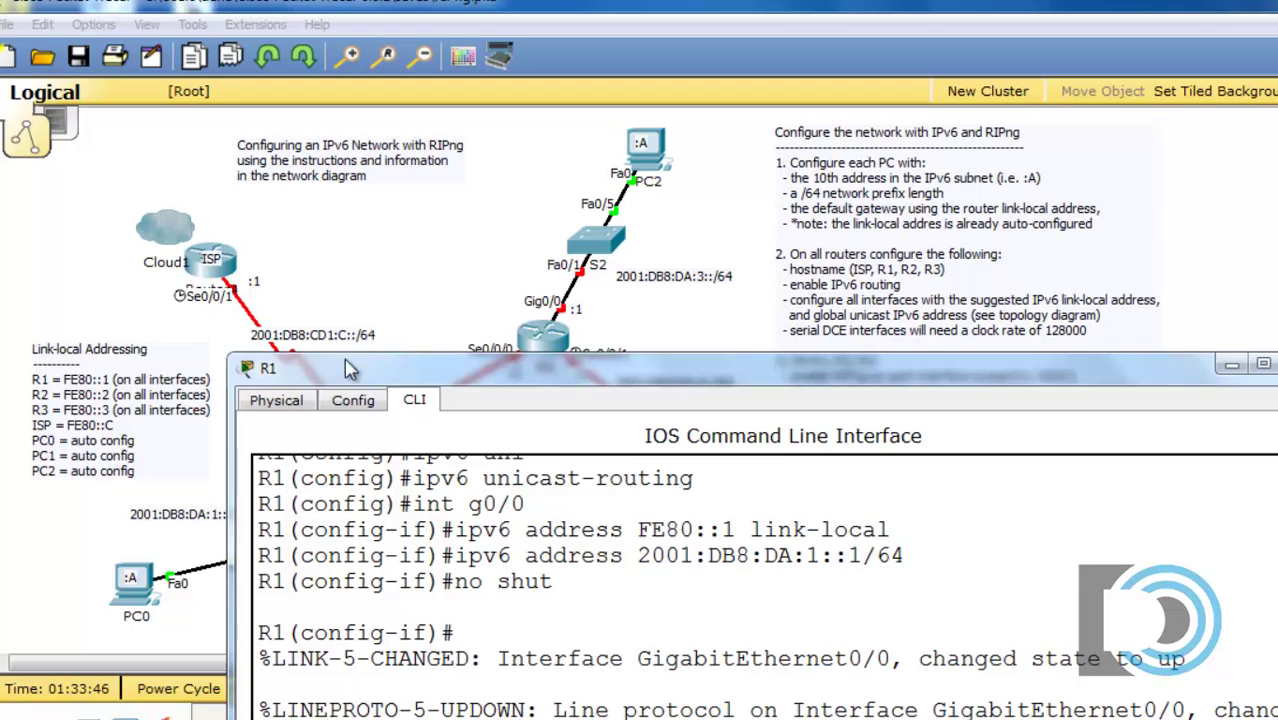
pyautogui.moveTo(352, 370); pyautogui.dragTo(362, 550)
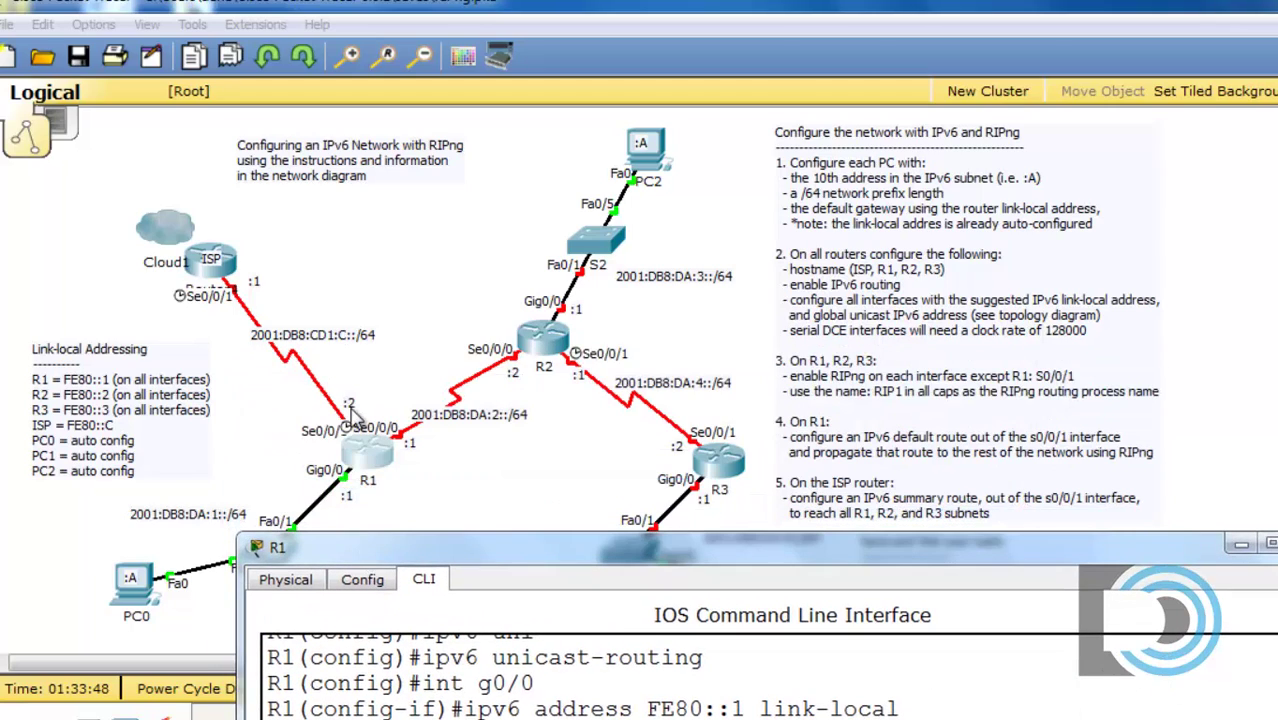
pyautogui.moveTo(549, 558); pyautogui.dragTo(428, 33)
pyautogui.press('Return')
pyautogui.press('Return')
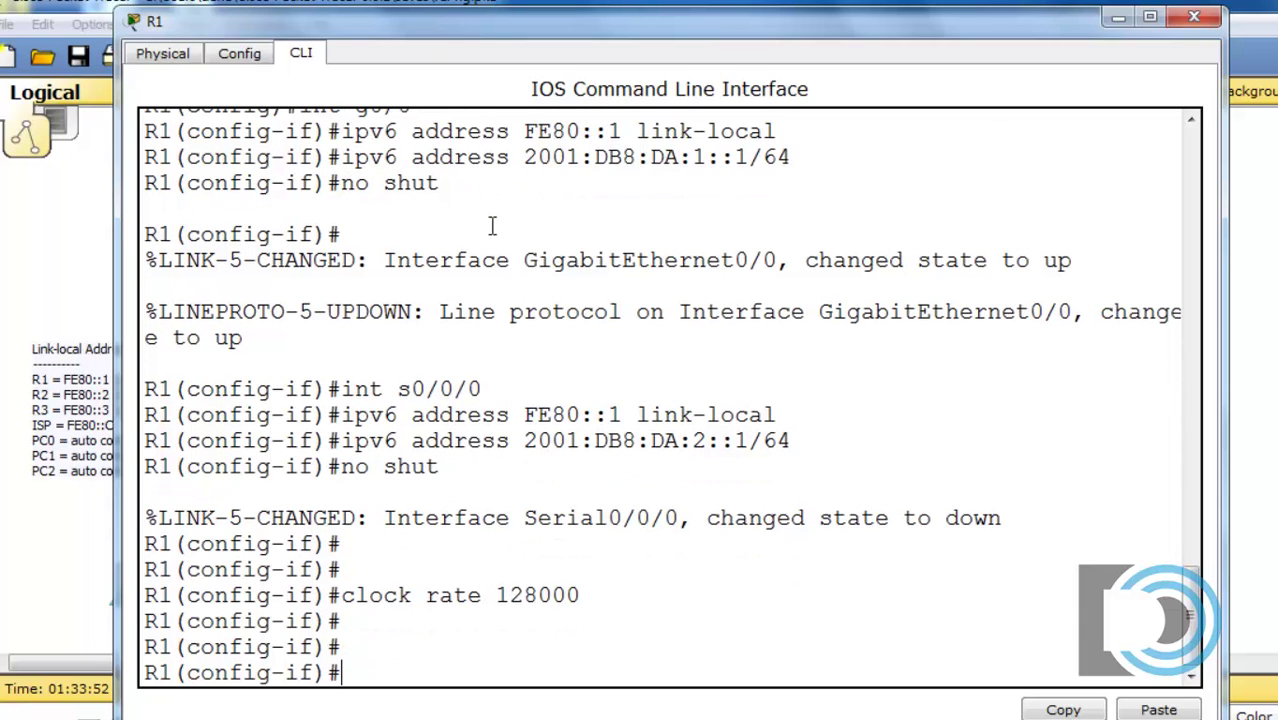
pyautogui.press('Up')
pyautogui.press('Up')
pyautogui.press('Up')
pyautogui.press('Up')
pyautogui.press('Up')
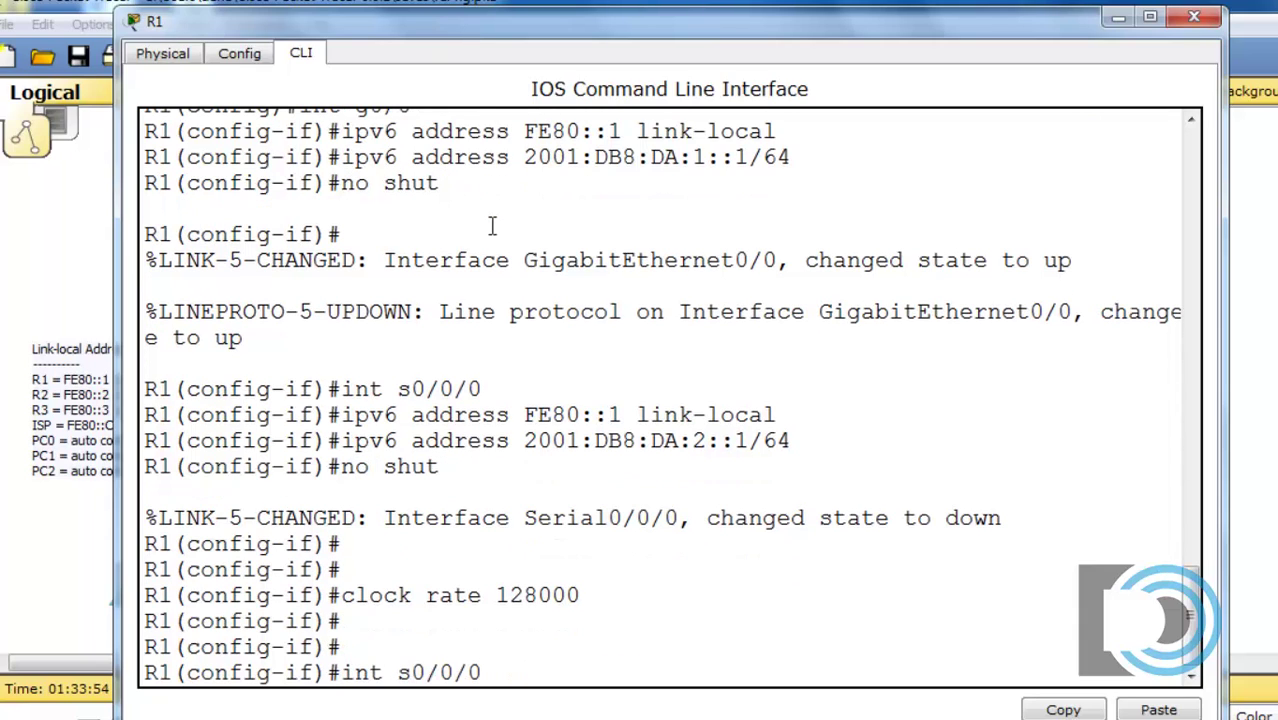
pyautogui.press('BackSpace')
pyautogui.write('1')
pyautogui.press('Return')
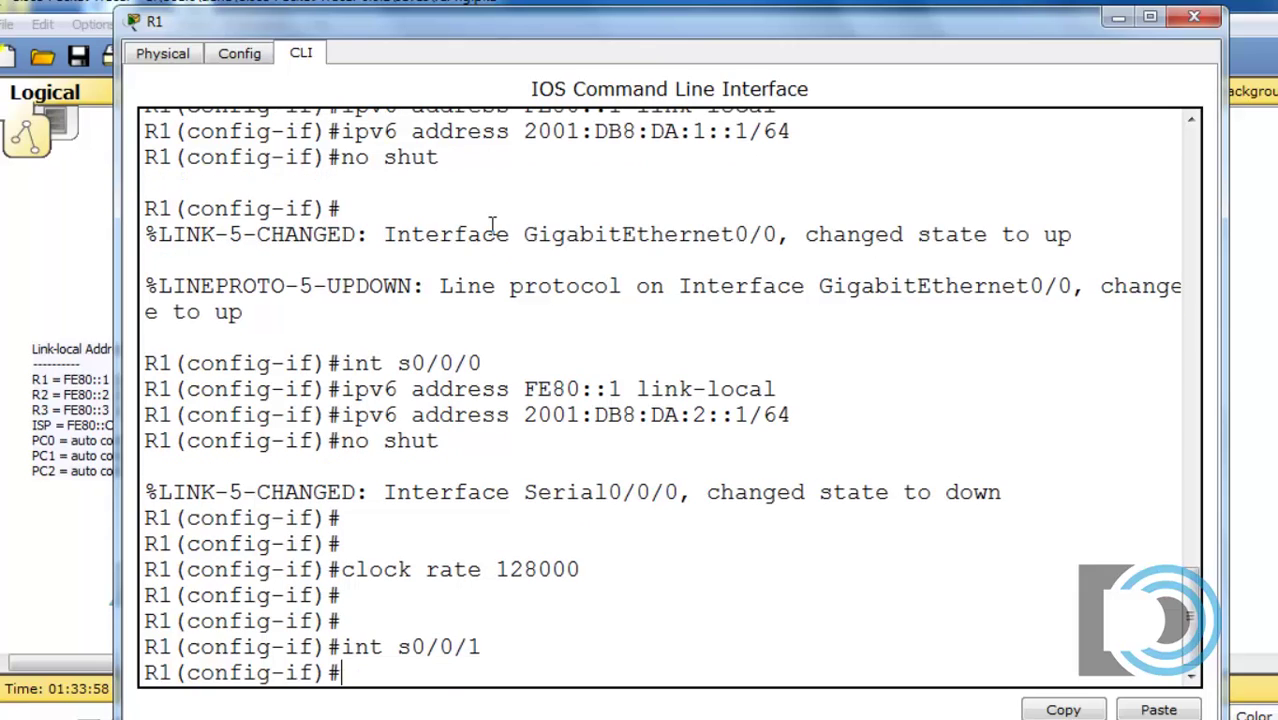
# - Assign the link-local IPv6 address FE80::1 to interface s0/0/1
pyautogui.press('Up')
pyautogui.press('Up')
pyautogui.press('Up')
pyautogui.press('Up')
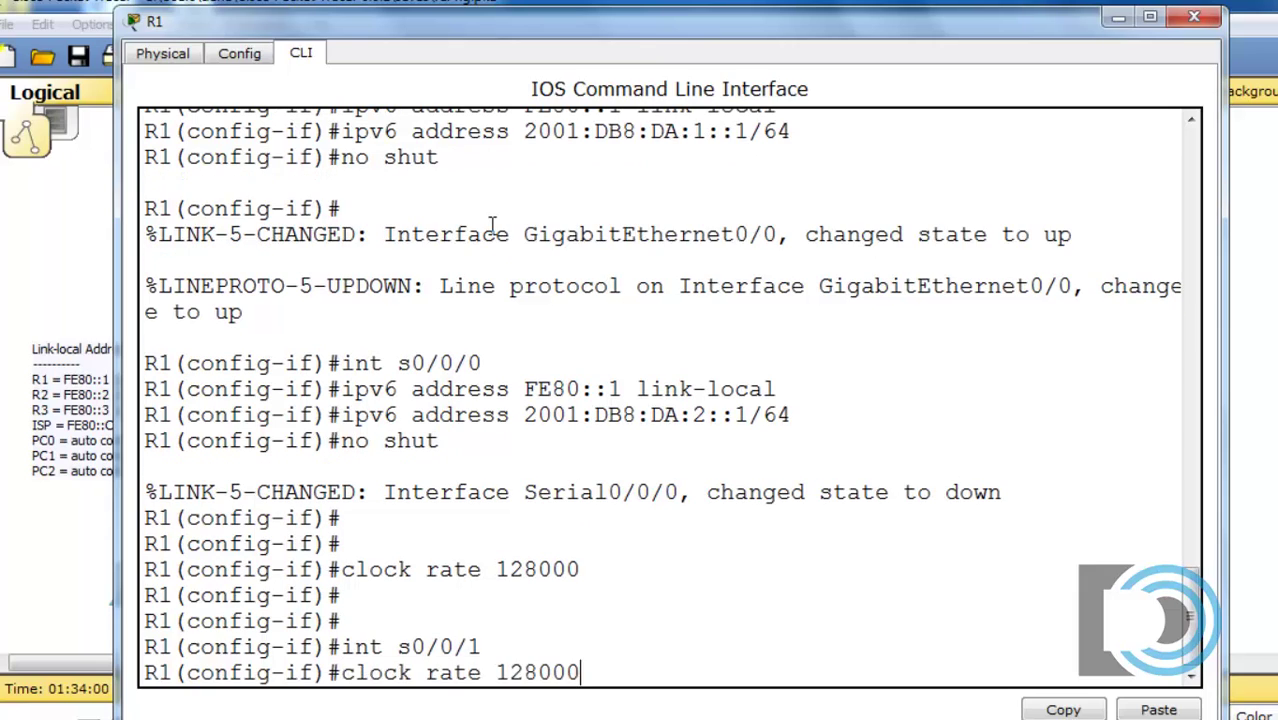
pyautogui.press('Up')
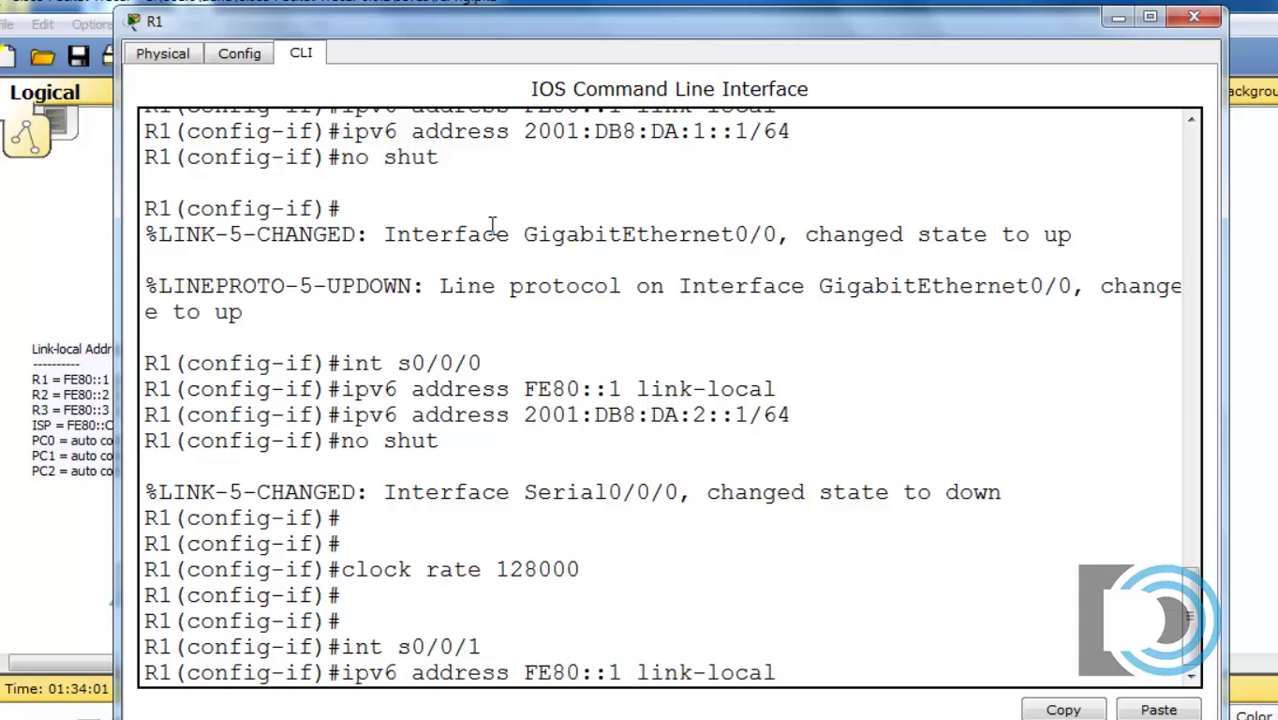
pyautogui.press('Return')
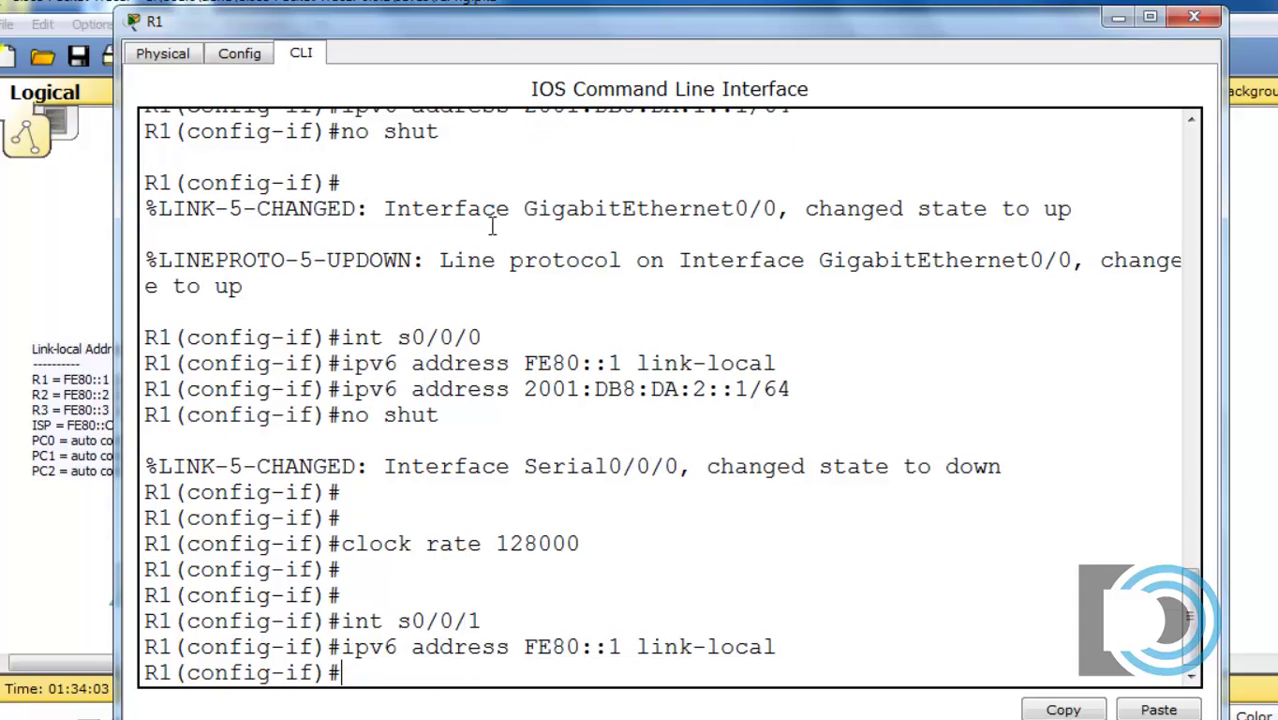
# - Assign the global unicast IPv6 address 2001:DB8:CD1:C::2/64 to interface s0/0/1
pyautogui.press('Up')
pyautogui.press('Up')
pyautogui.press('Up')
pyautogui.press('Up')
pyautogui.press('Up')
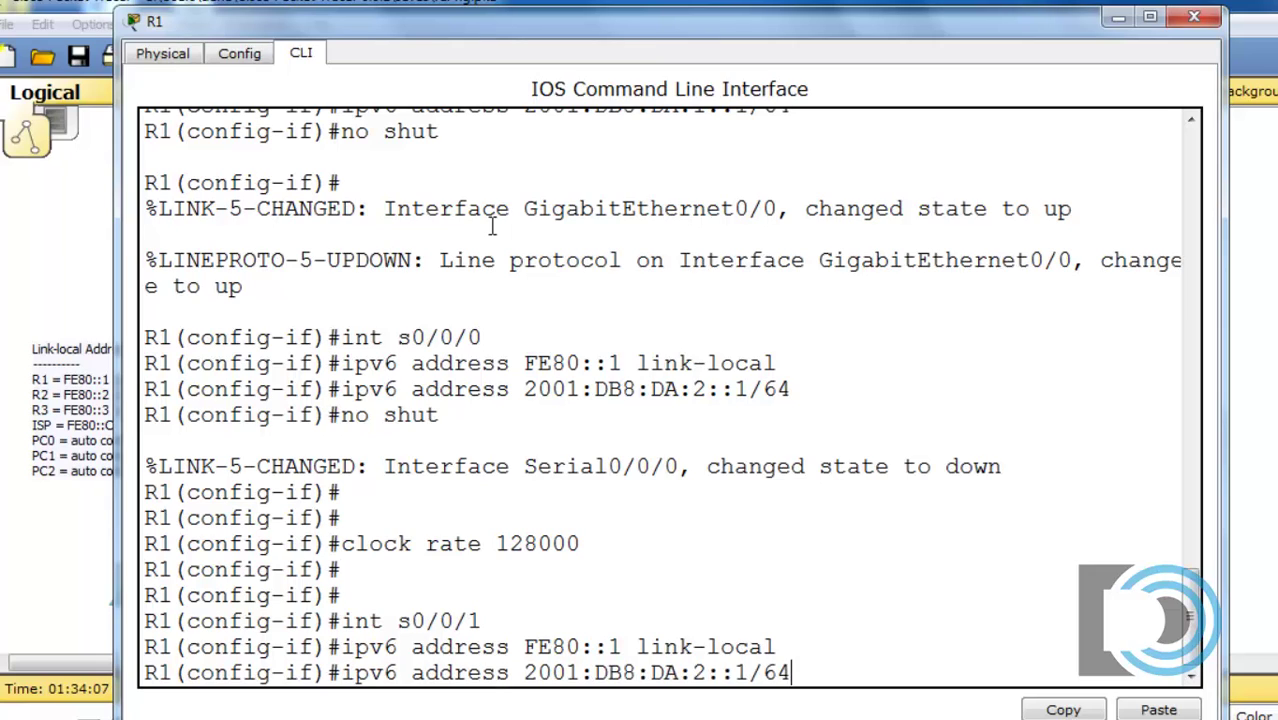
pyautogui.press('Left')
pyautogui.press('Left')
pyautogui.press('Left')
pyautogui.press('BackSpace')
pyautogui.press('BackSpace')
pyautogui.press('BackSpace')
pyautogui.press('BackSpace')
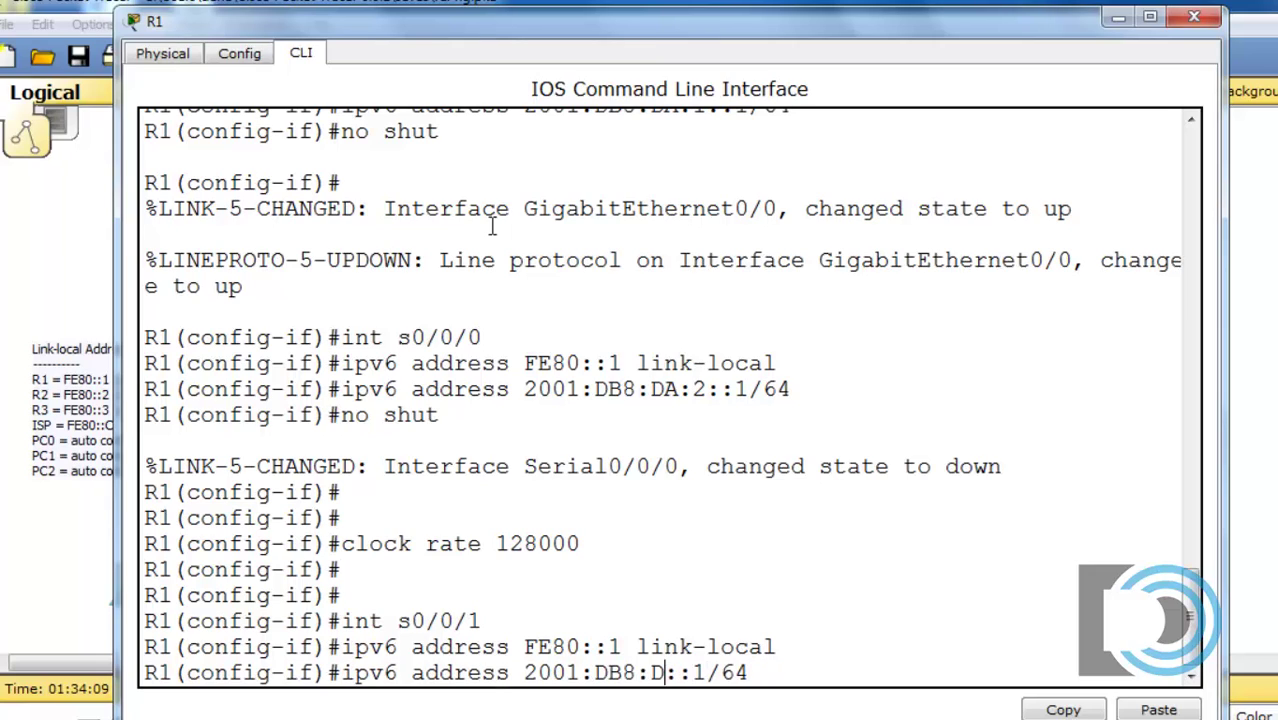
pyautogui.write('CD')
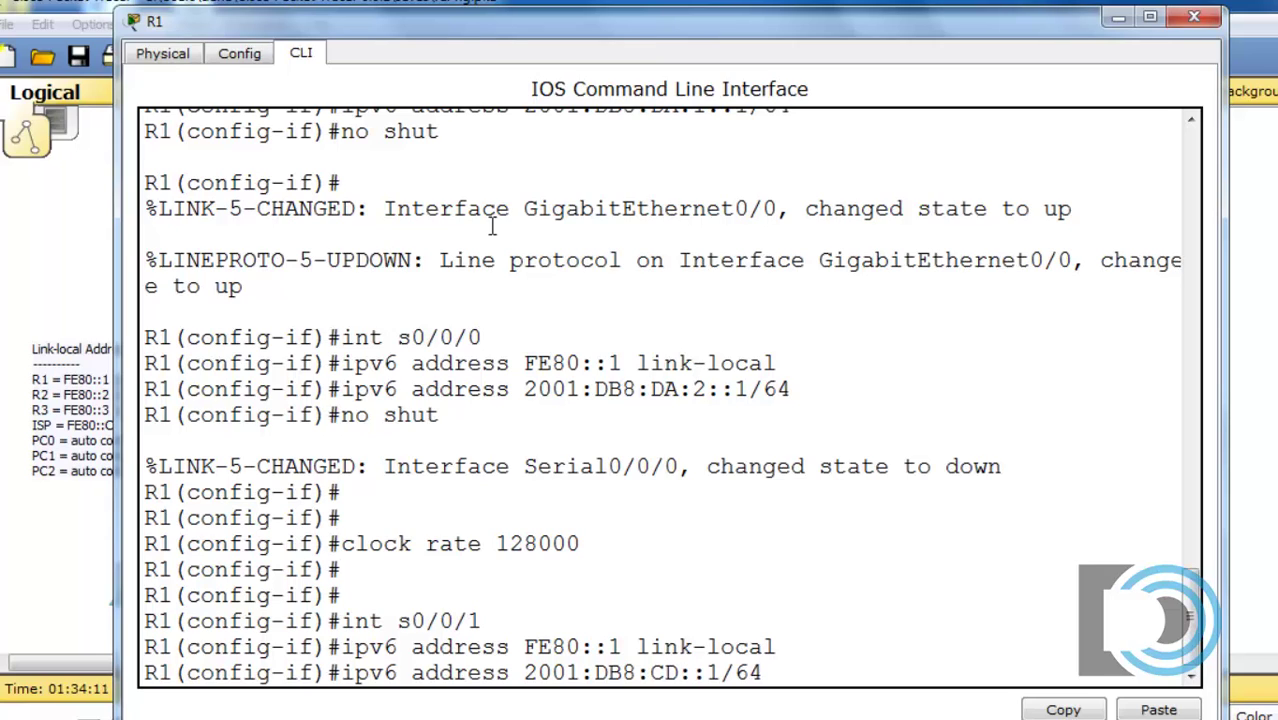
pyautogui.write('1:')
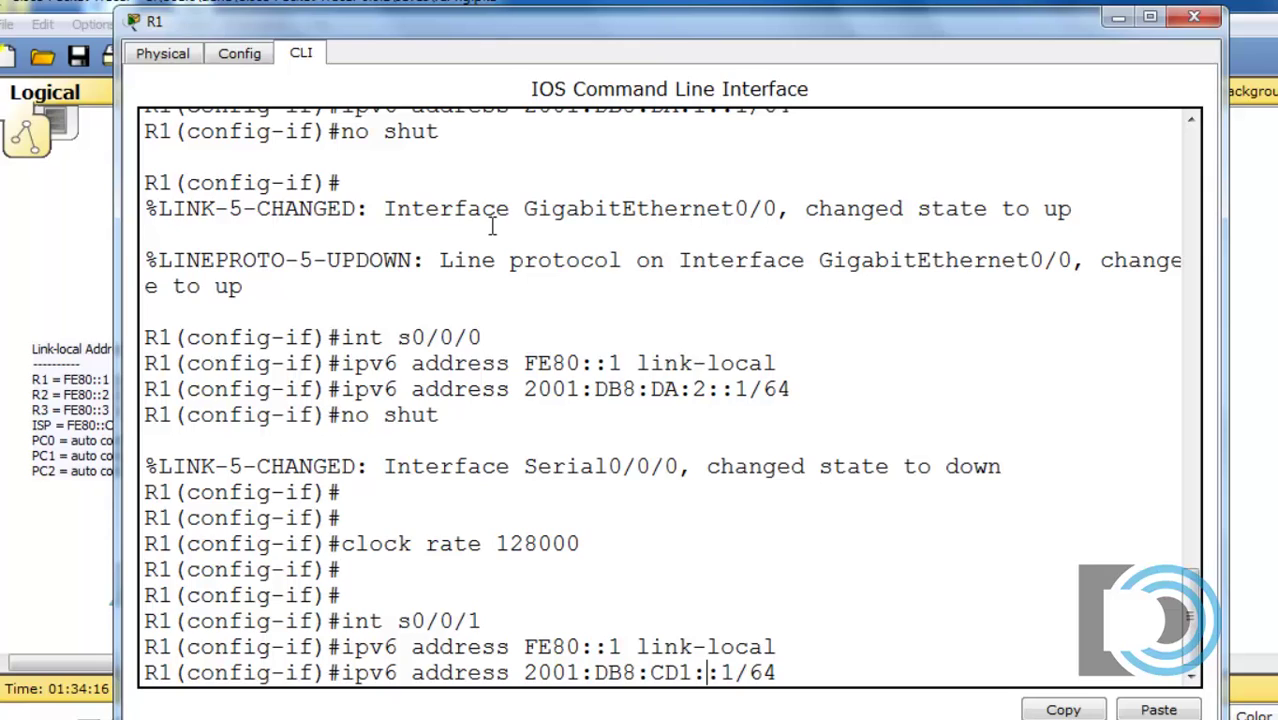
pyautogui.write('C')
pyautogui.moveTo(540, 30); pyautogui.dragTo(560, 10)
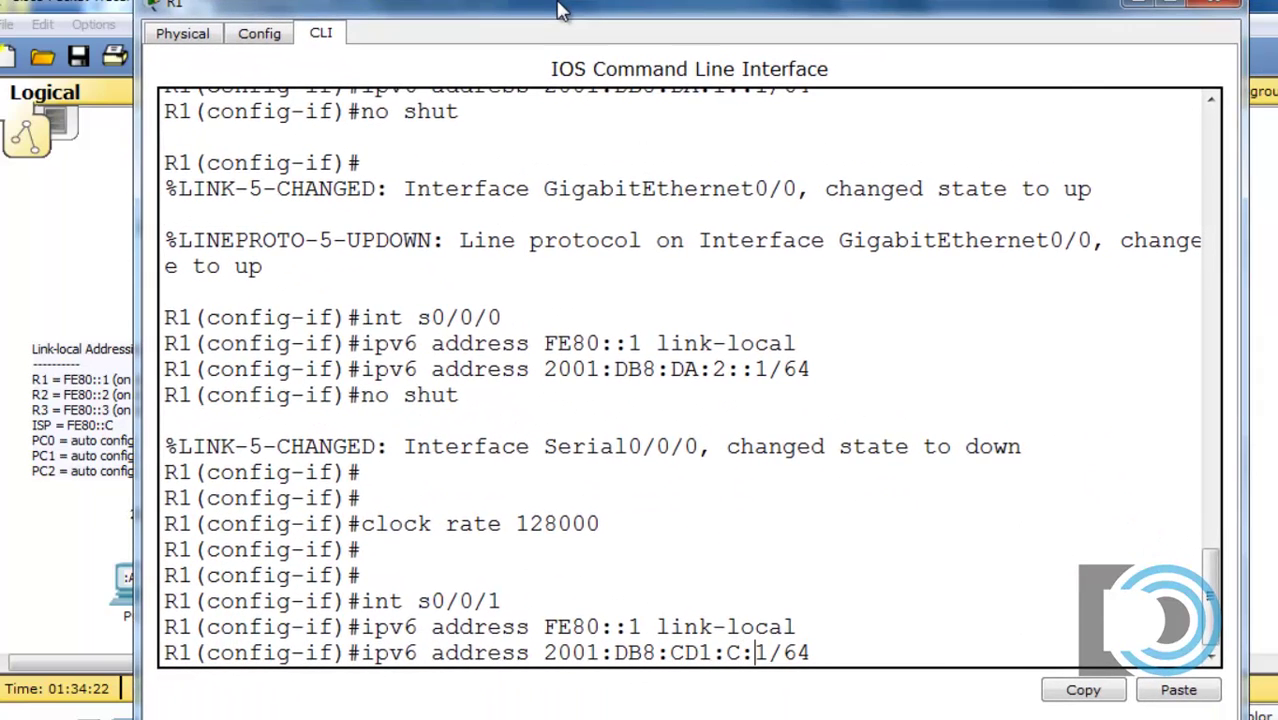
pyautogui.press('BackSpace')
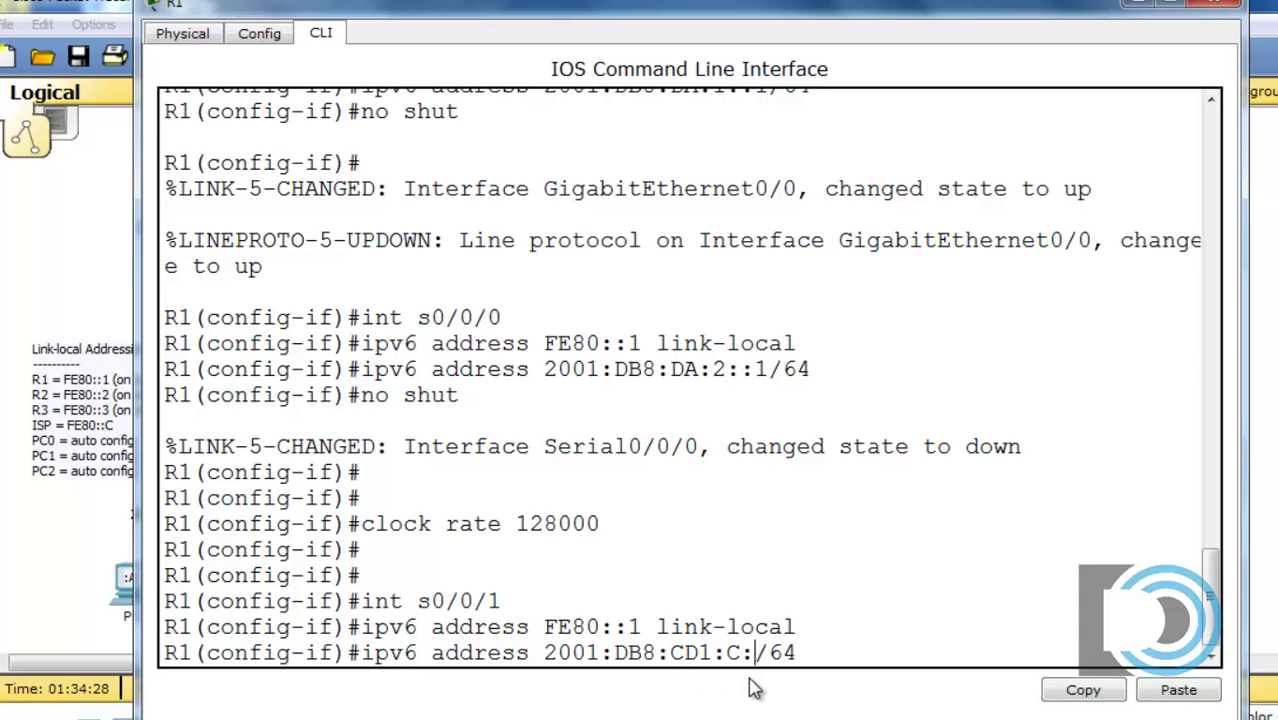
pyautogui.write(':2')
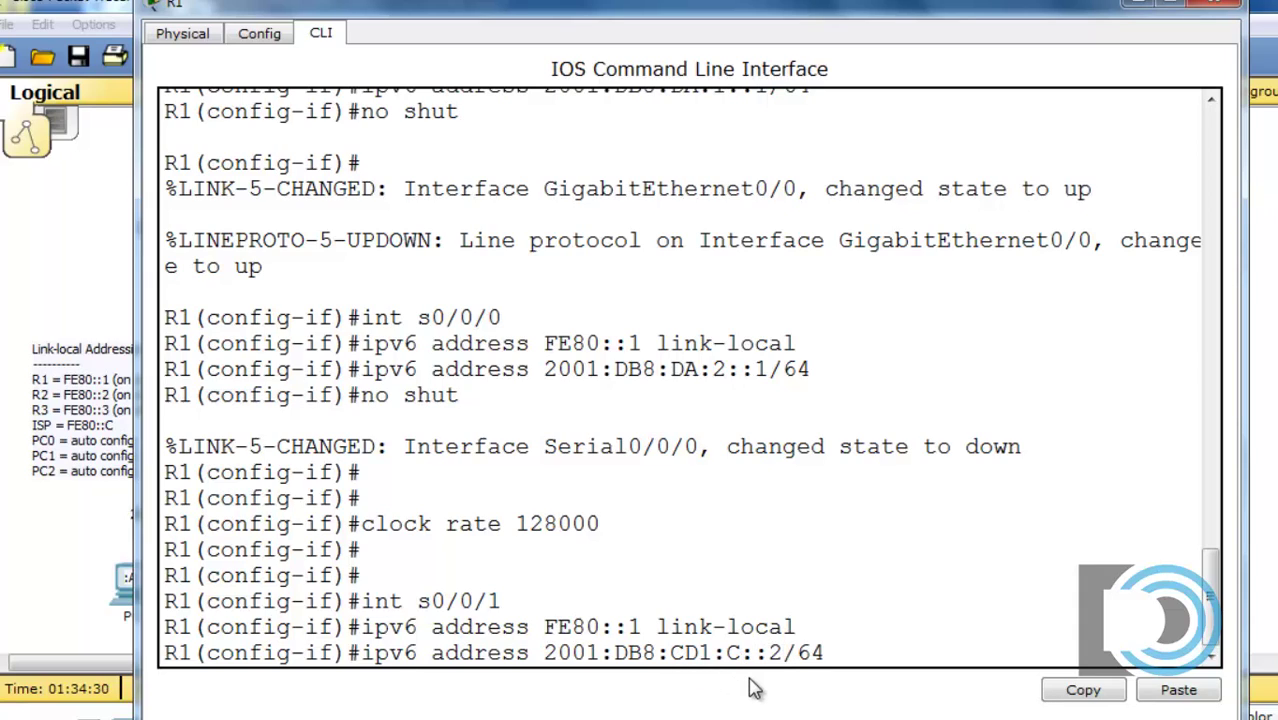
pyautogui.press('Return')
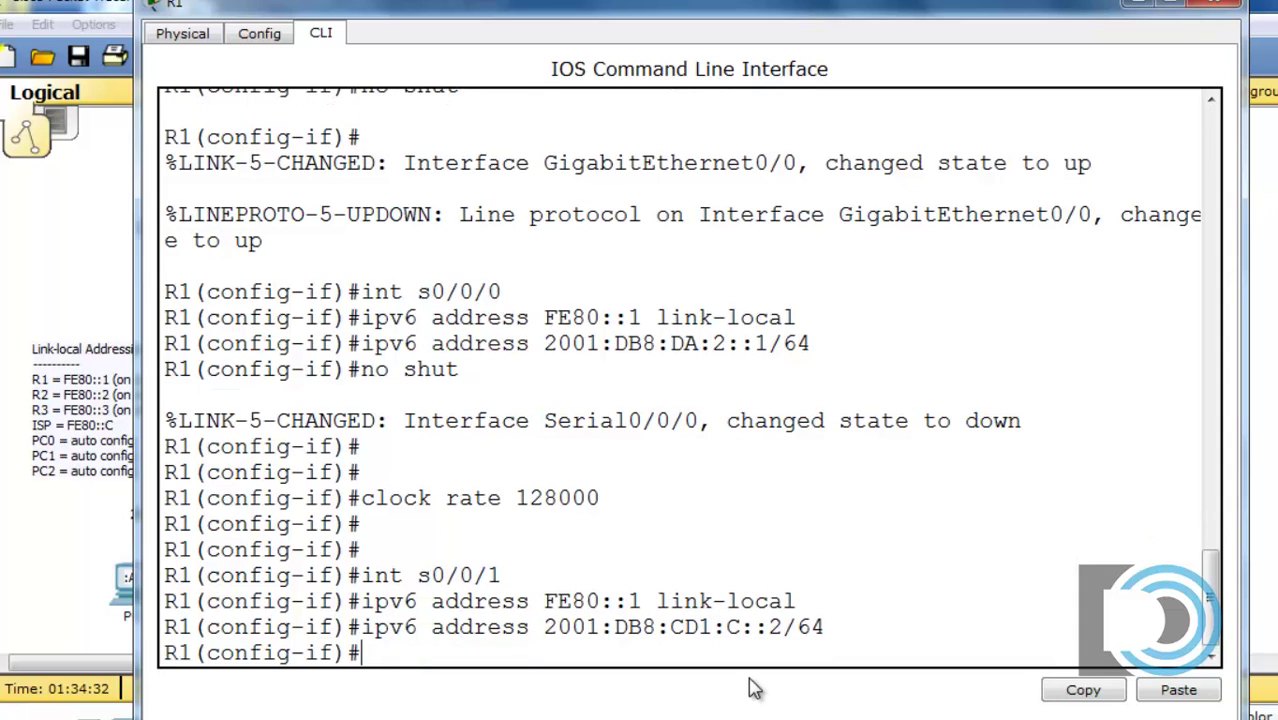
# - Activate interface s0/0/1 with no shut
pyautogui.write('noshut')
pyautogui.press('BackSpace')
pyautogui.press('BackSpace')
pyautogui.press('BackSpace')
pyautogui.write('shut')
pyautogui.press('Return')
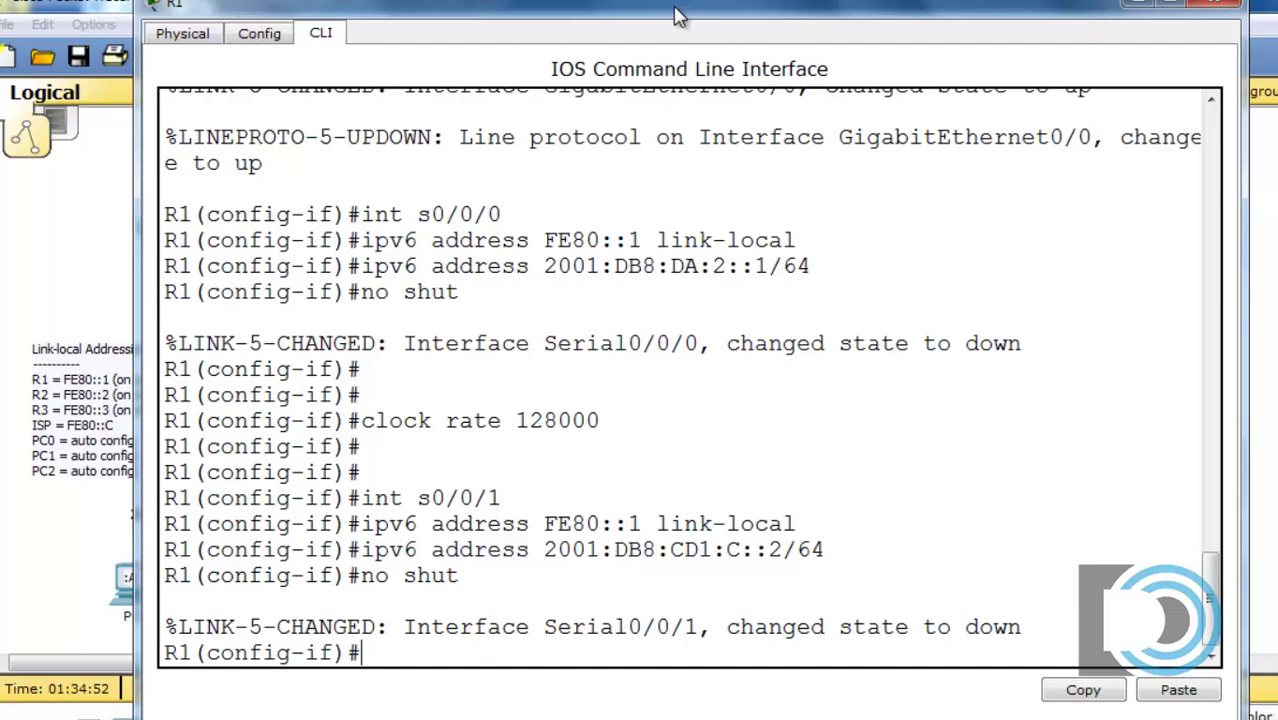
# - Review the topology and instructions behind the R1 window, and exit interface configuration to R1's global configuration mode
pyautogui.moveTo(680, 14); pyautogui.dragTo(710, 600)
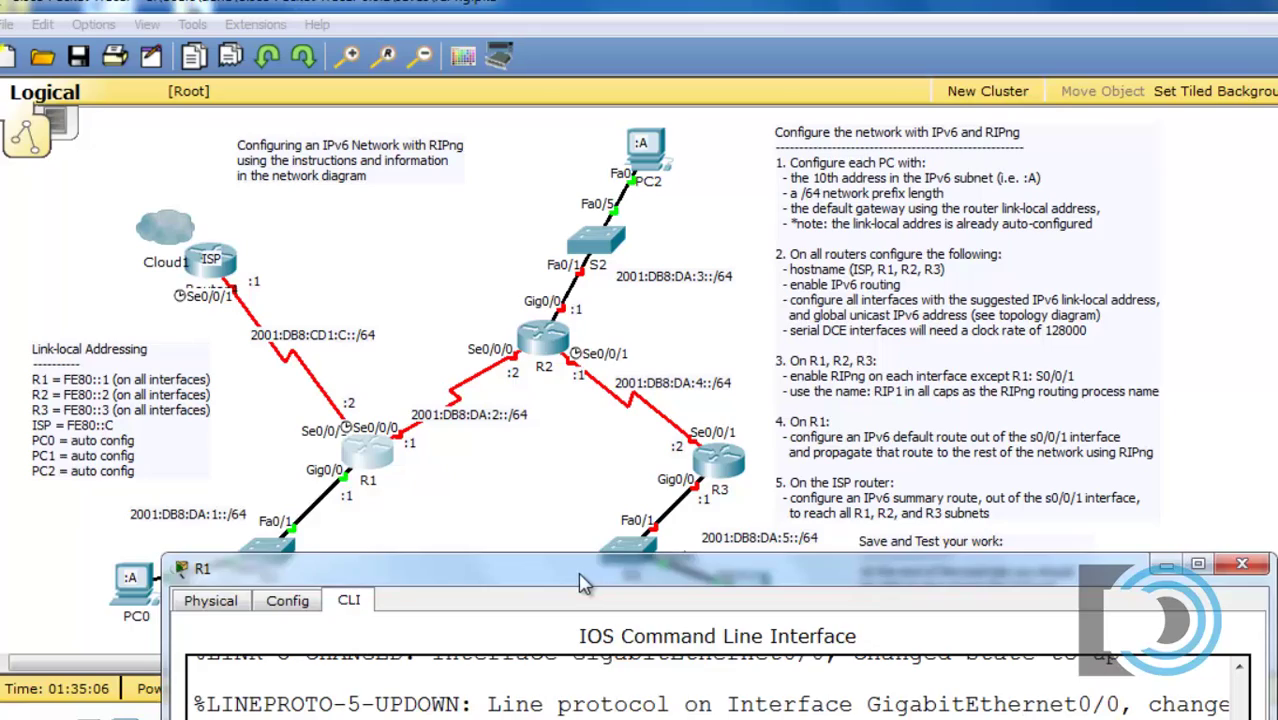
pyautogui.moveTo(581, 575); pyautogui.dragTo(533, 16)
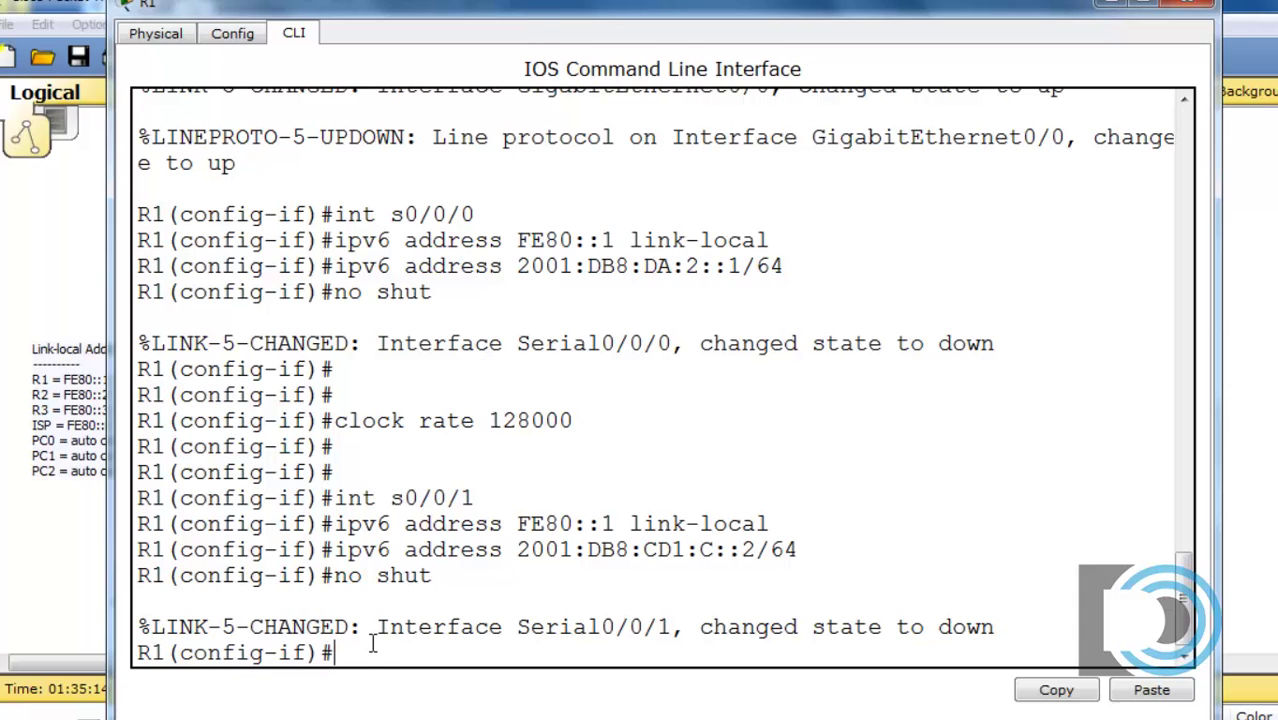
pyautogui.press('Return')
pyautogui.press('Return')
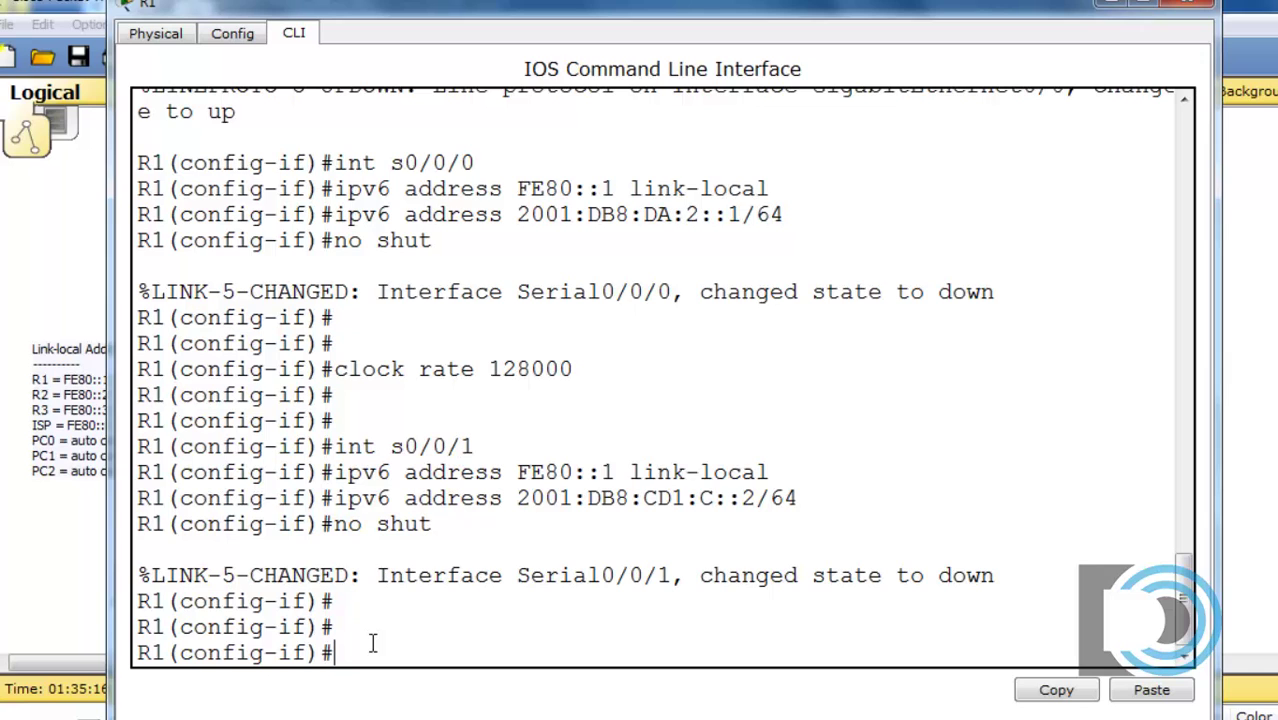
pyautogui.write('exit')
pyautogui.press('Return')
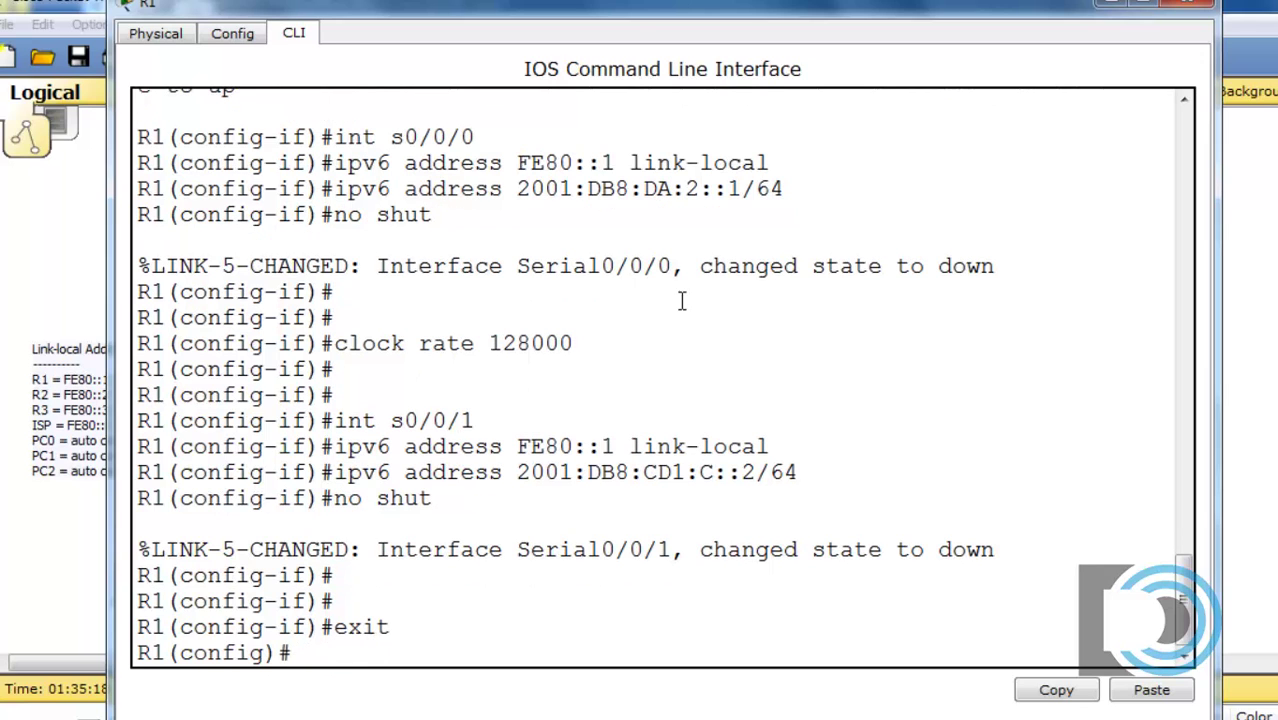
# - Configure an IPv6 default route ::/0 out of s0/0/1 on R1, and minimize the R1 window
pyautogui.moveTo(633, 20); pyautogui.dragTo(606, 655)
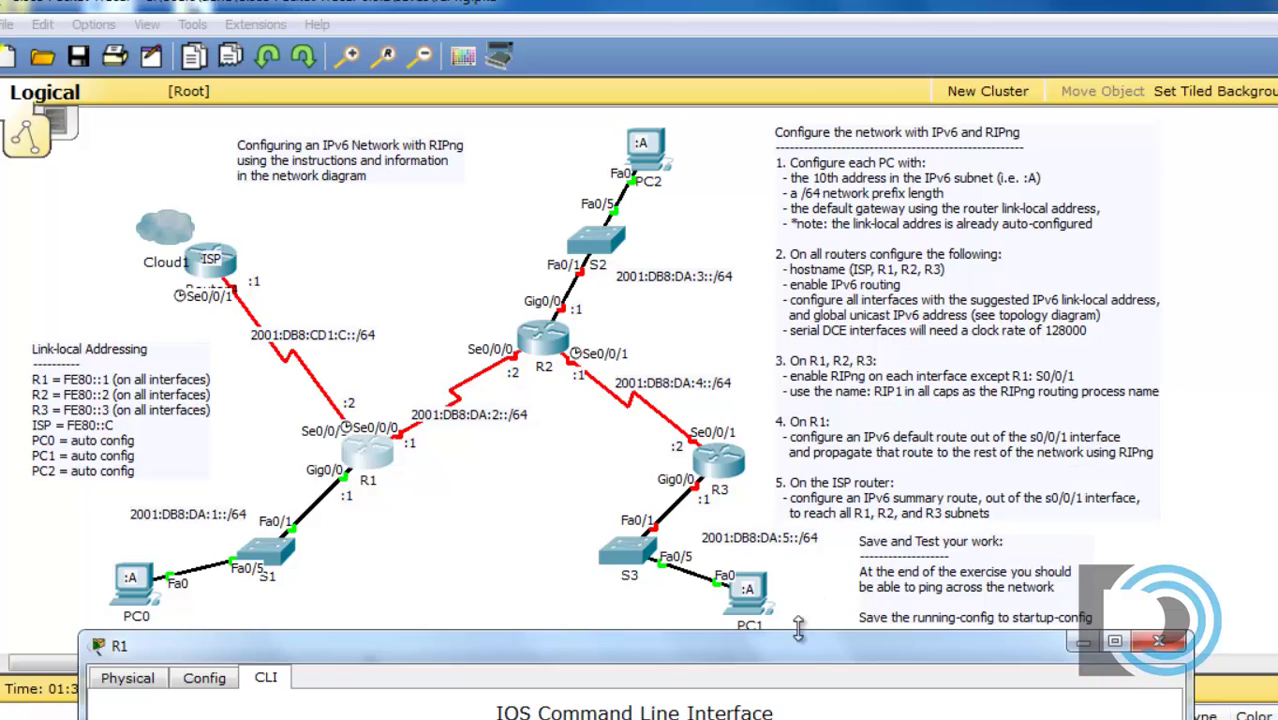
pyautogui.moveTo(801, 645); pyautogui.dragTo(843, 15)
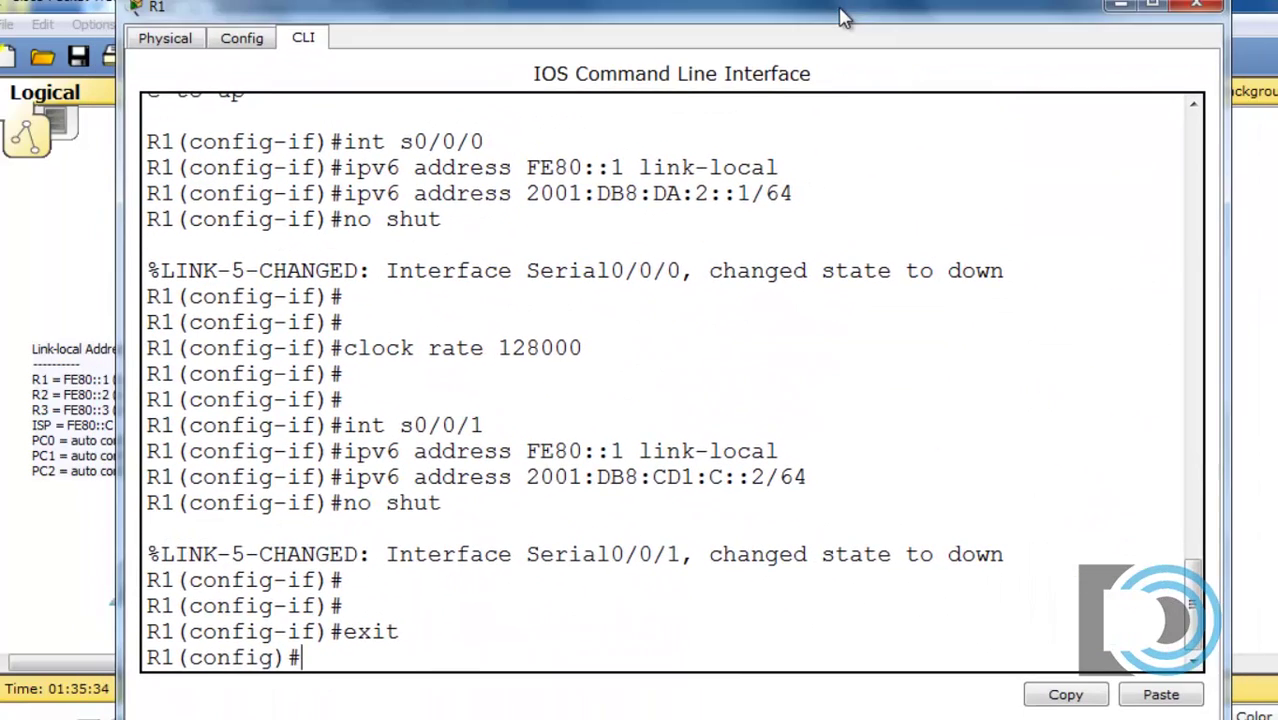
pyautogui.write('ipv6')
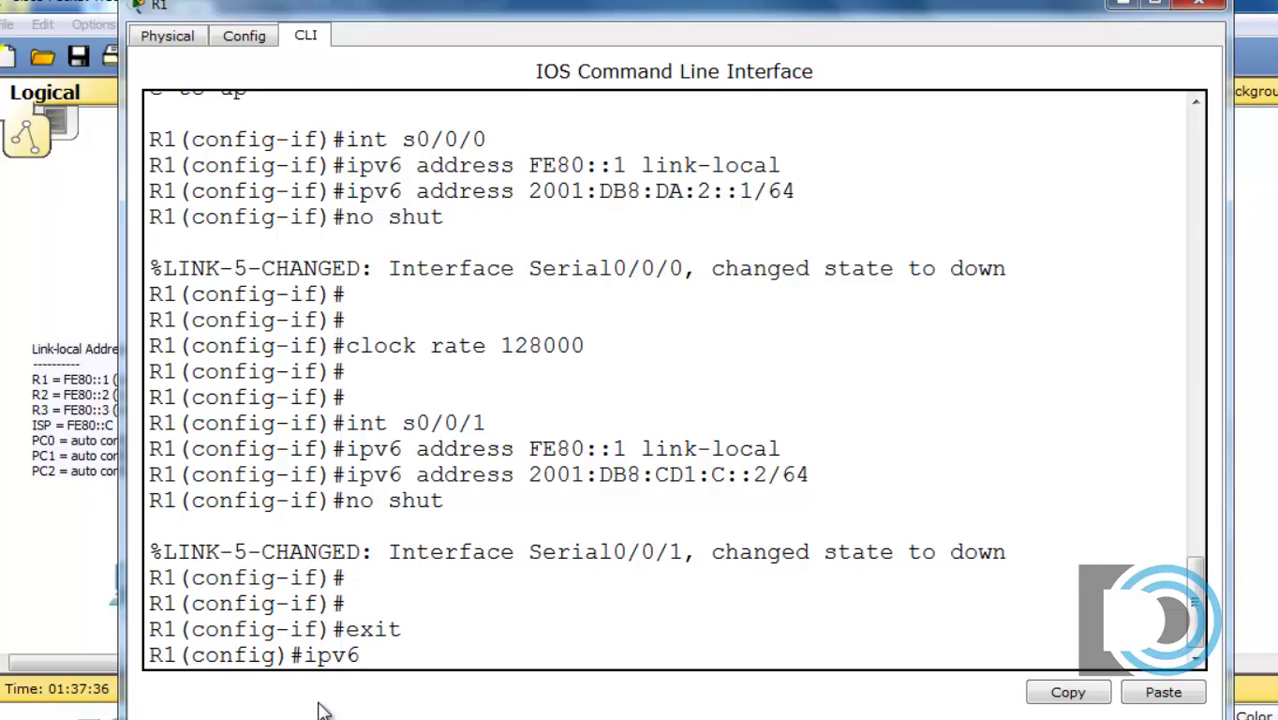
pyautogui.write(' route ::')
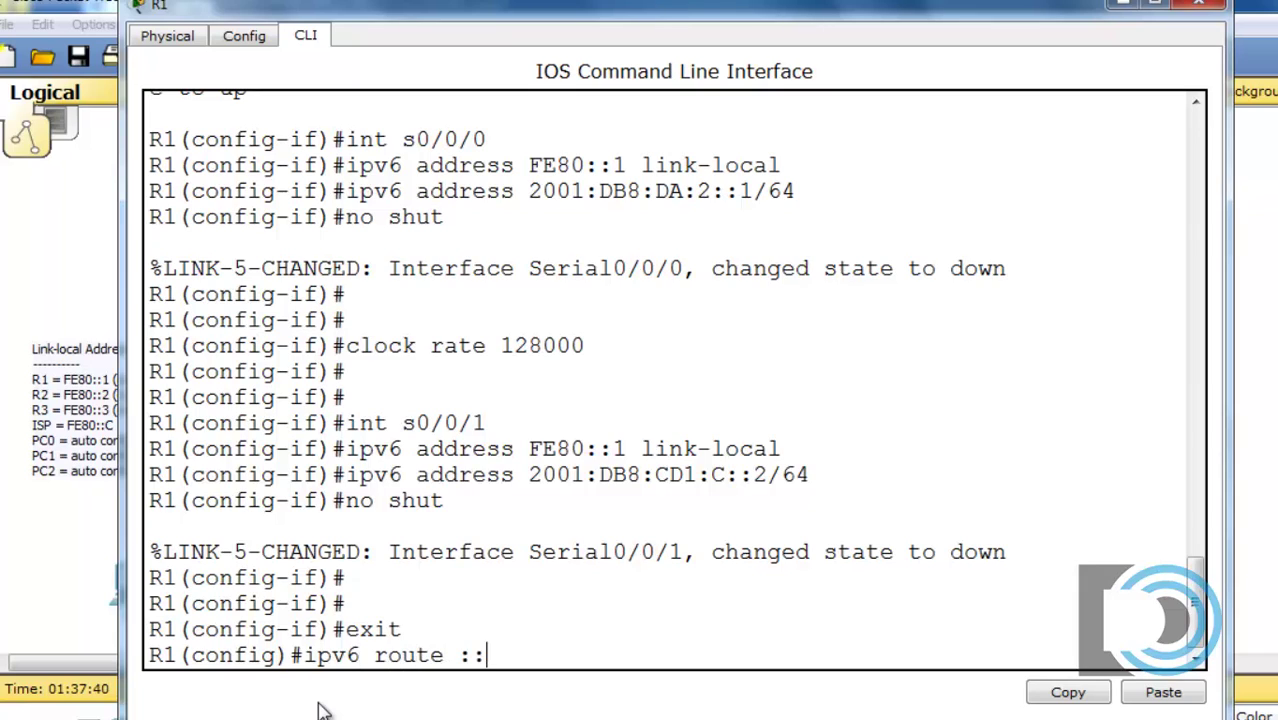
pyautogui.write('/0')
pyautogui.moveTo(459, 655); pyautogui.dragTo(517, 655)
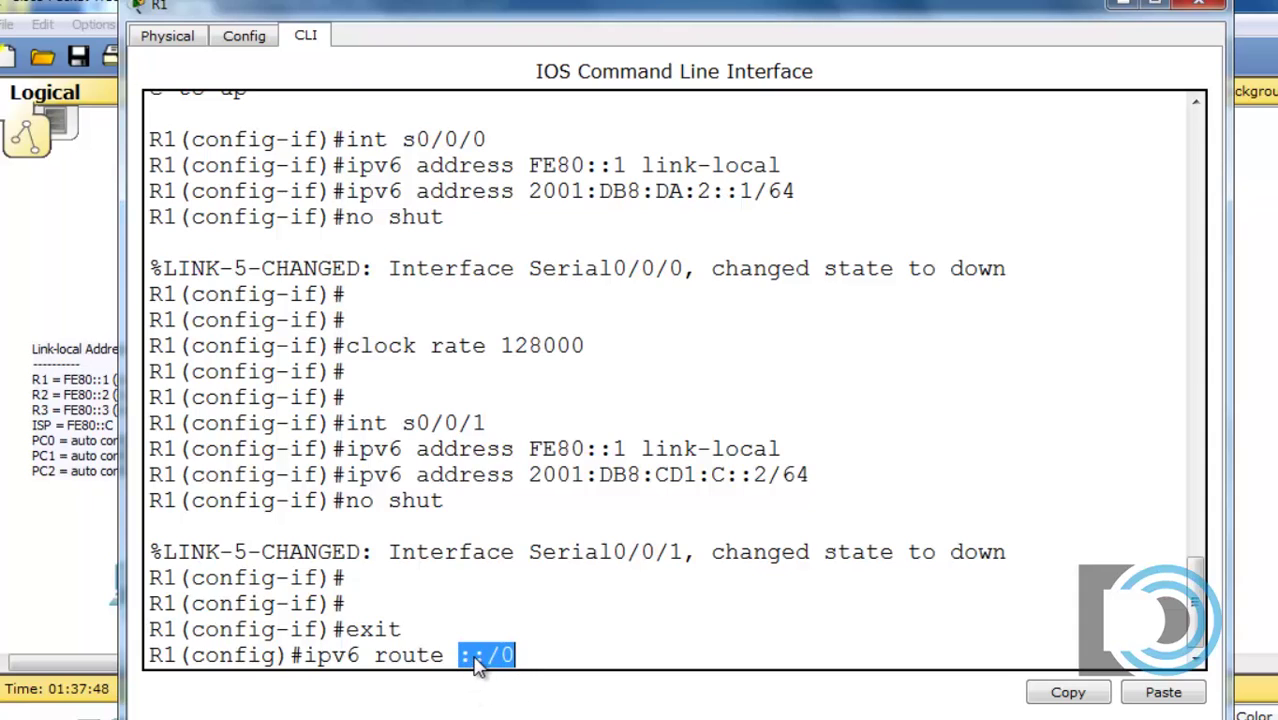
pyautogui.click(530, 657)
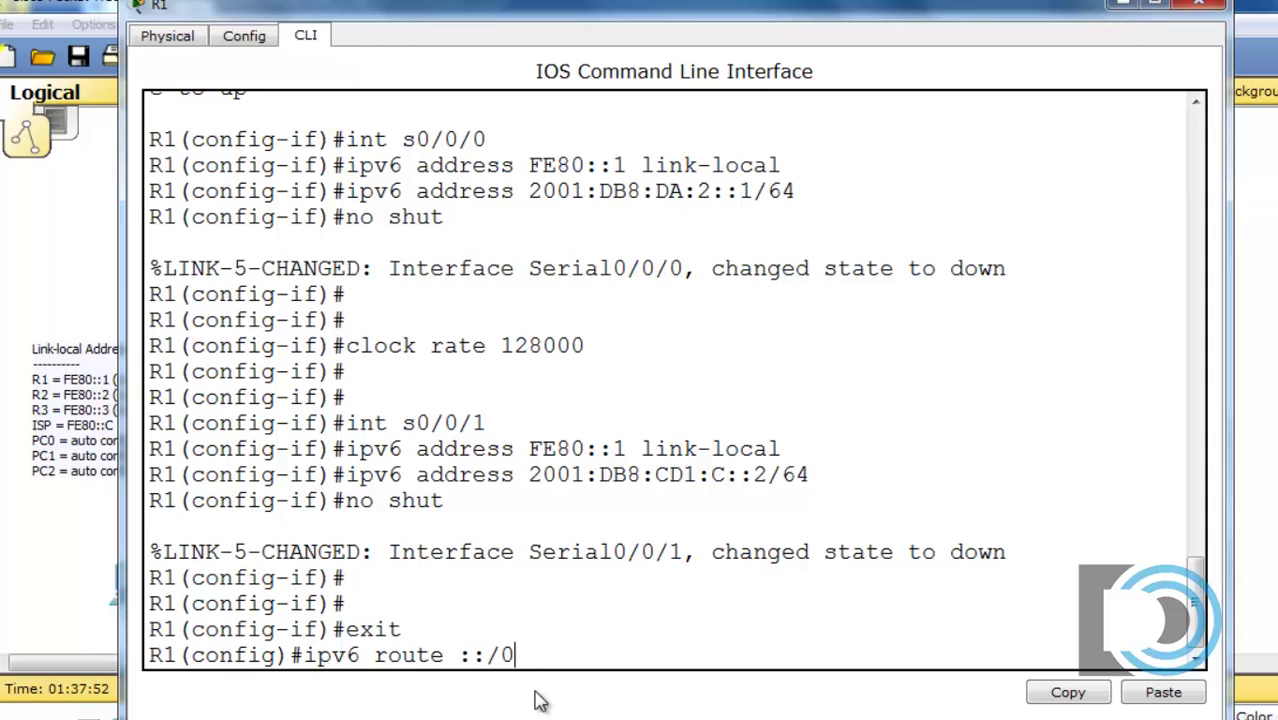
pyautogui.moveTo(459, 655); pyautogui.dragTo(519, 655)
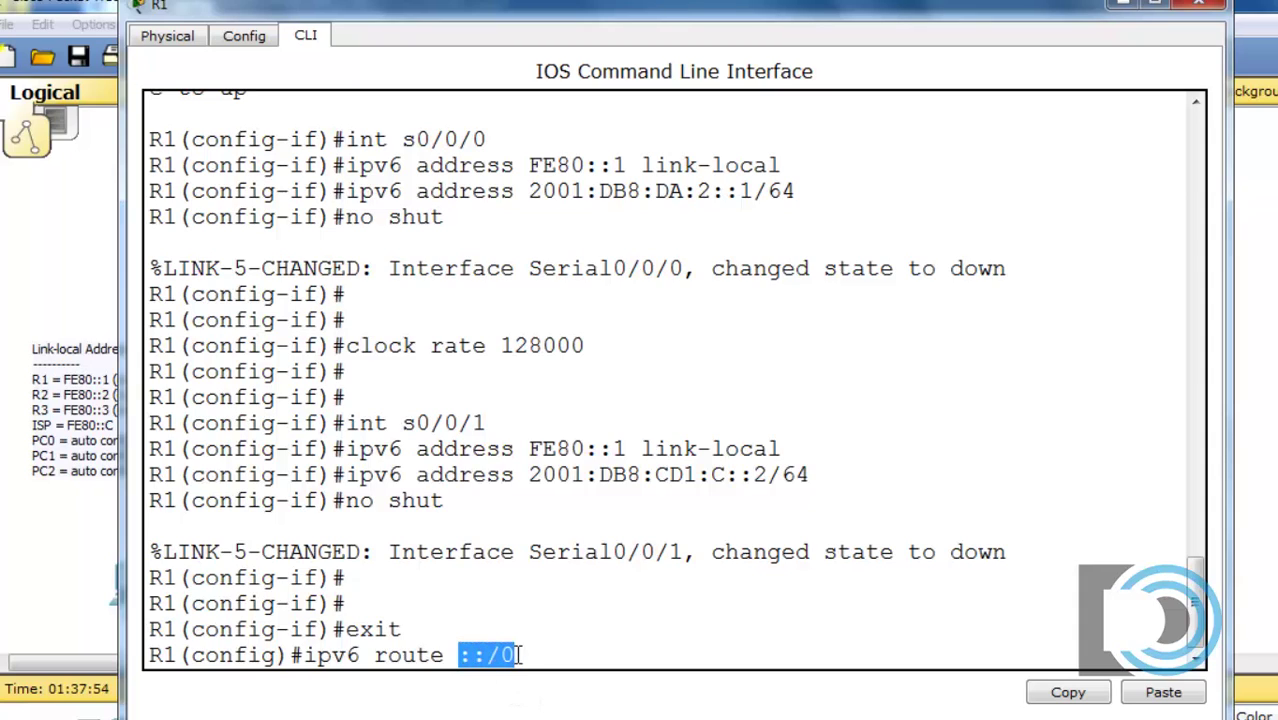
pyautogui.click(524, 655)
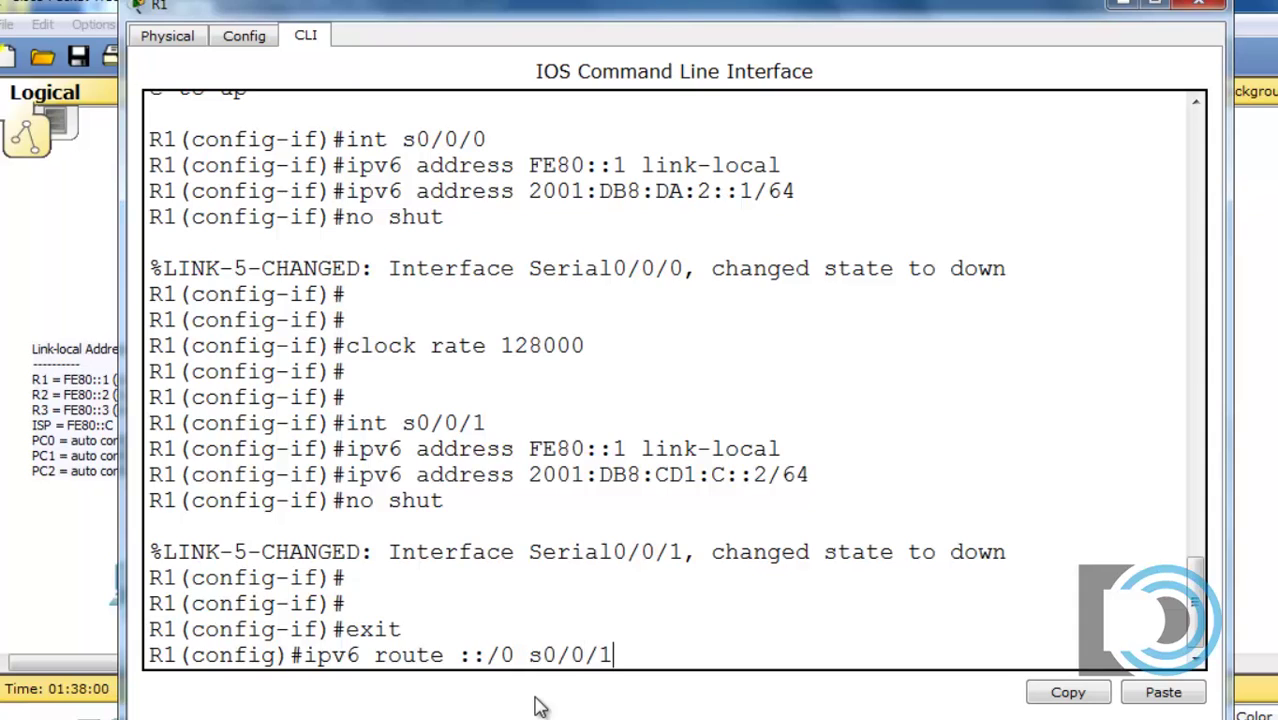
pyautogui.press('Return')
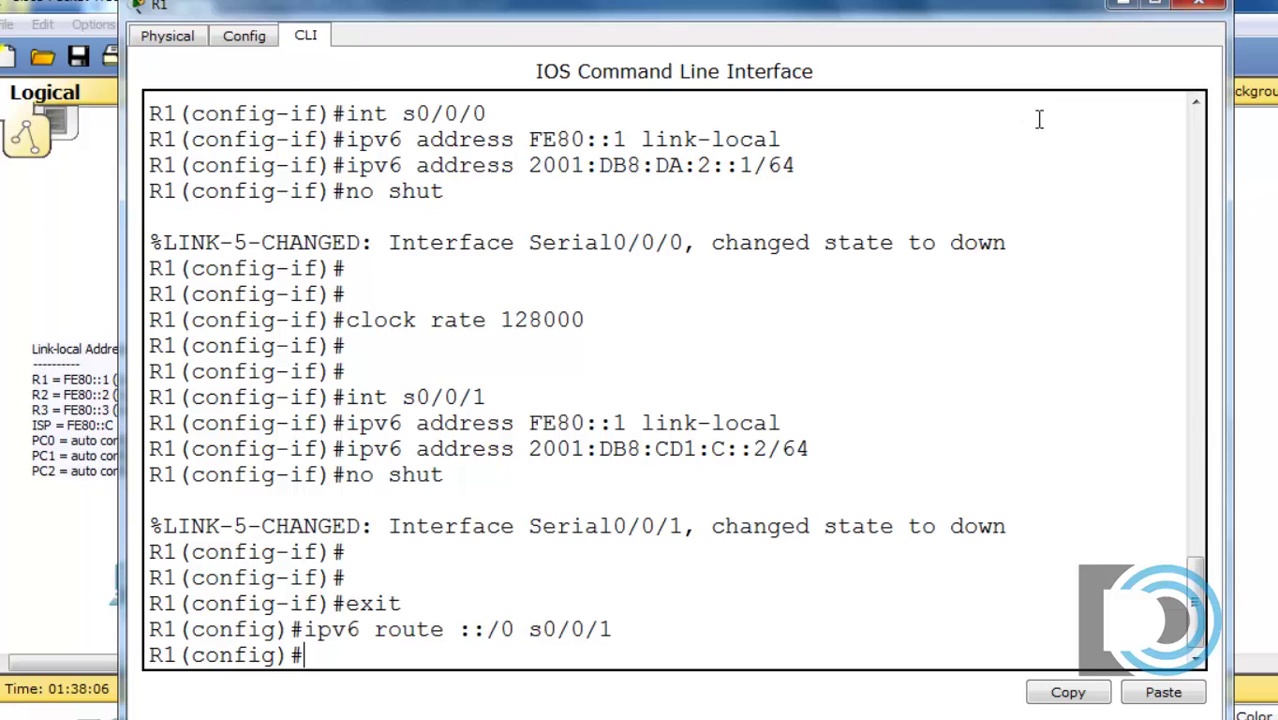
pyautogui.click(1122, 8)
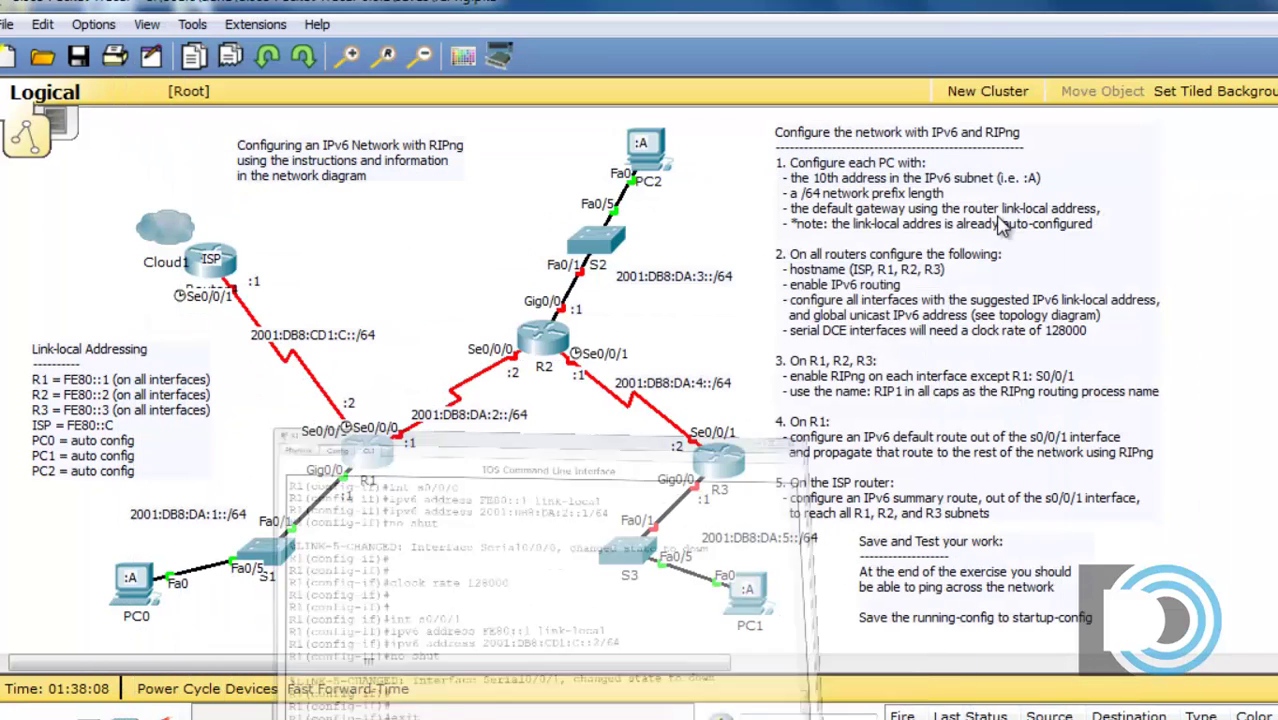